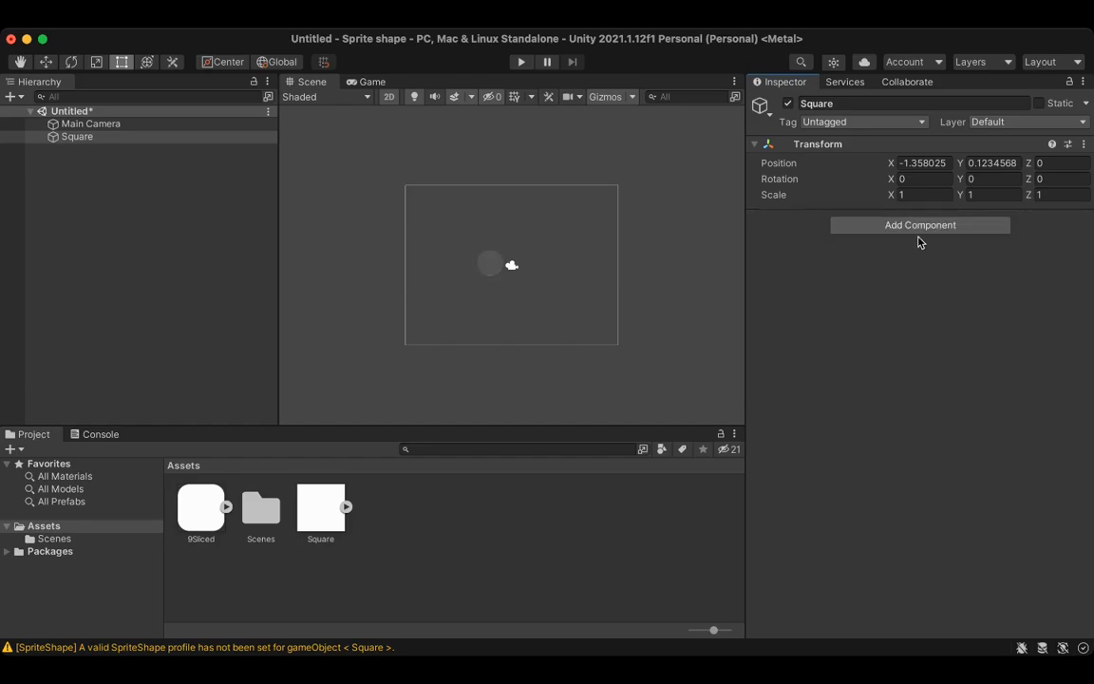
# Add a Sprite Shape Controller component to the Square object and set its renderer color to red.
pyautogui.click(909, 228)
pyautogui.click(905, 348)
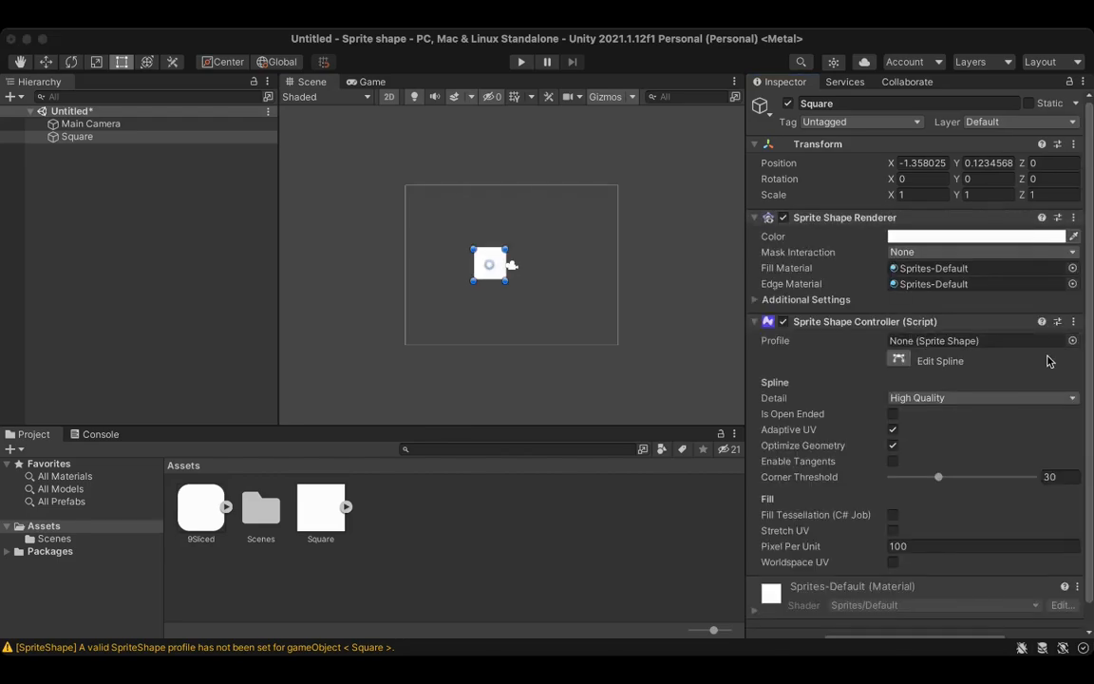
pyautogui.click(1077, 327)
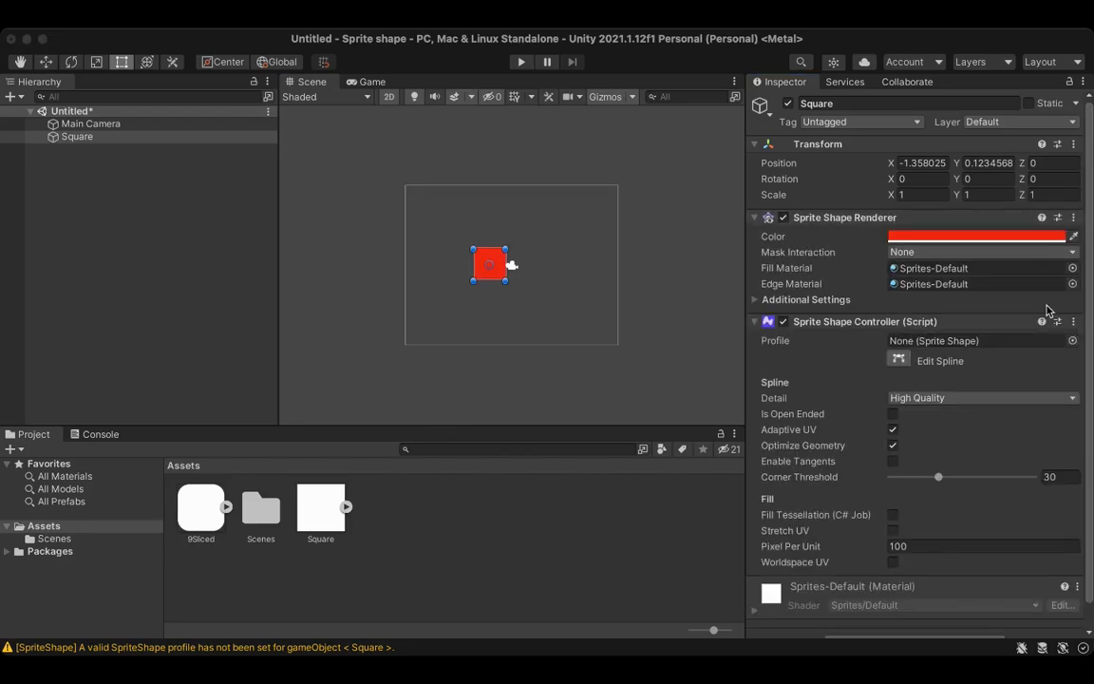
pyautogui.click(958, 221)
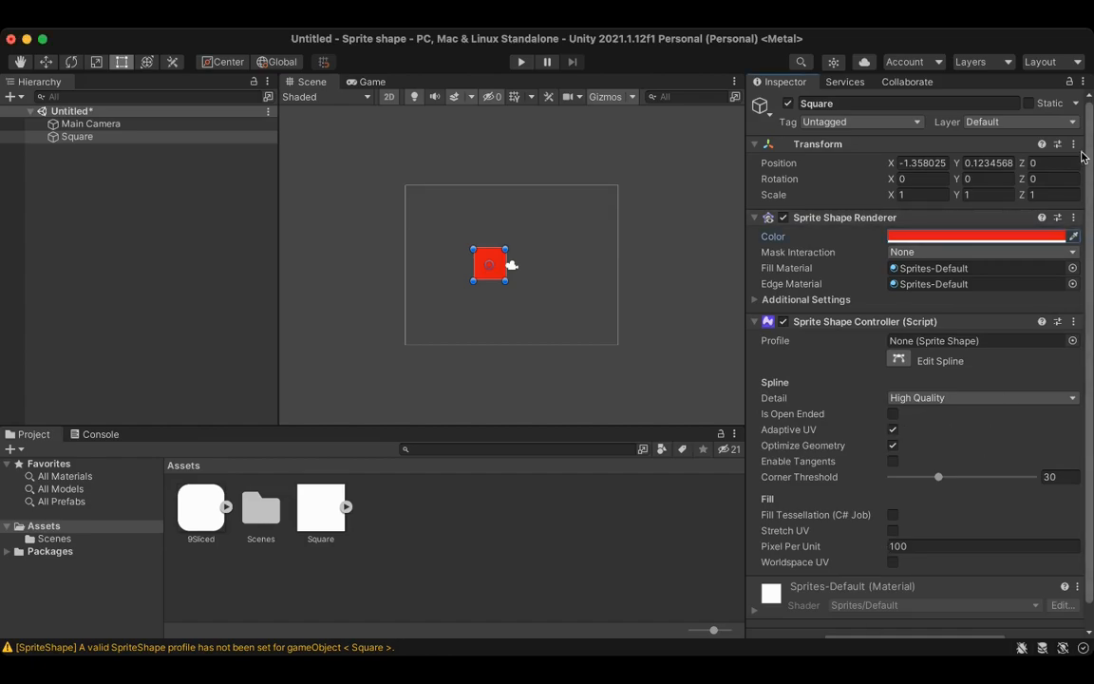
# Edit the spline, moving the square's upper-right point to about (2.78, 2.33) and its lower-right point to about (5.15, -2.63).
pyautogui.click(900, 360)
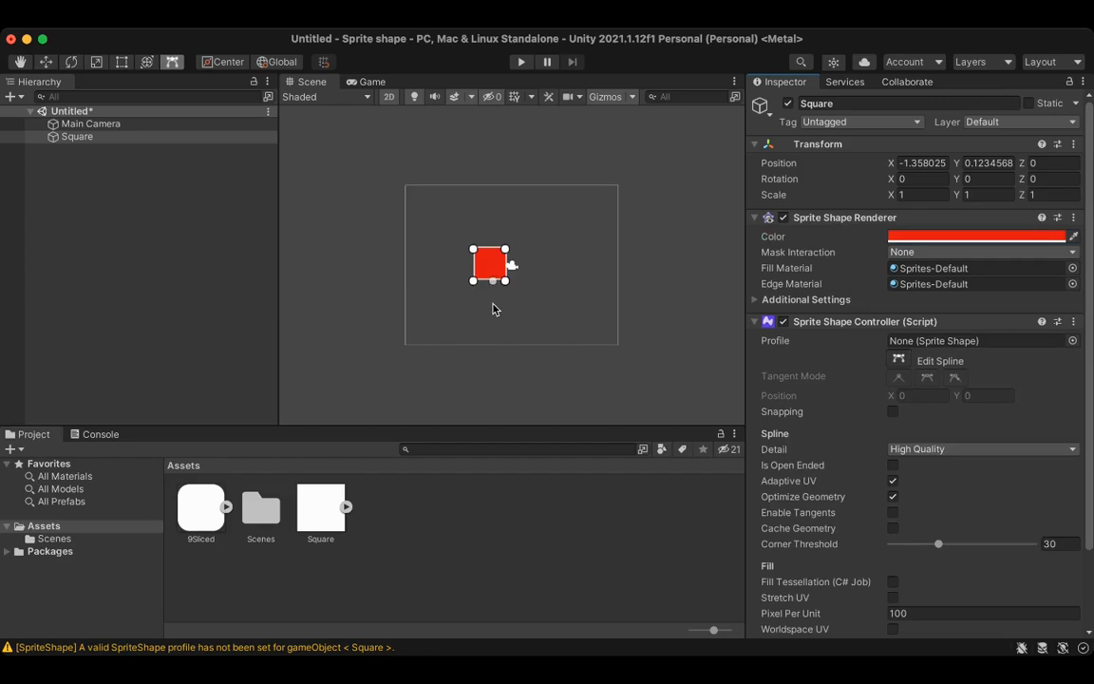
pyautogui.click(504, 249)
pyautogui.moveTo(505, 249); pyautogui.dragTo(533, 229)
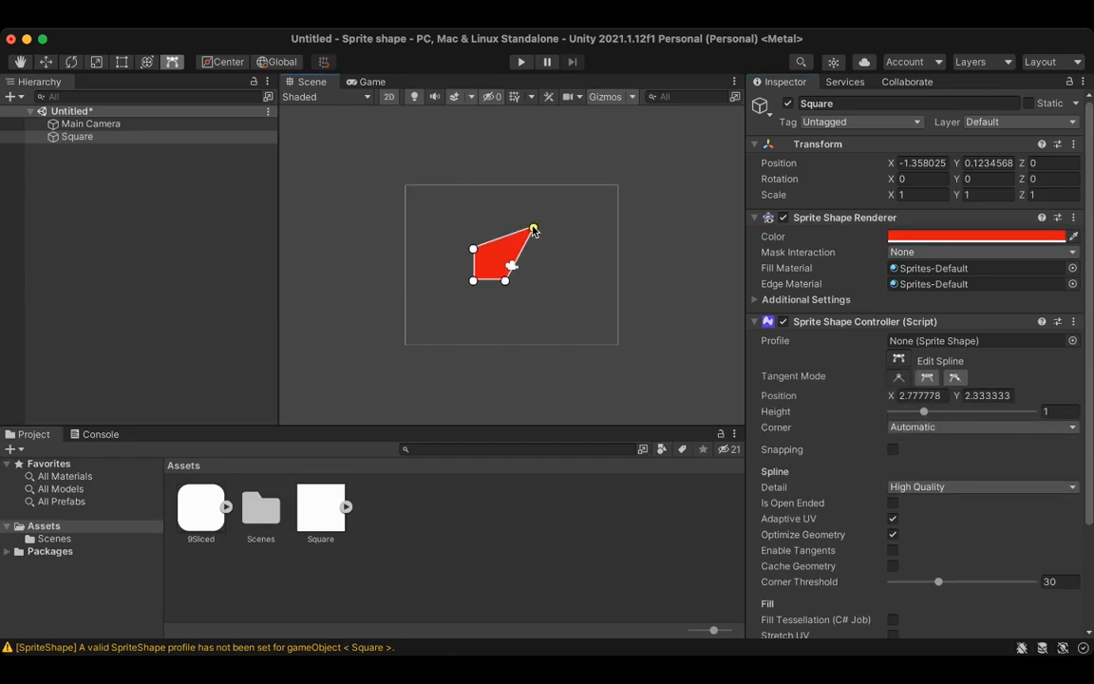
pyautogui.moveTo(504, 281); pyautogui.dragTo(571, 305)
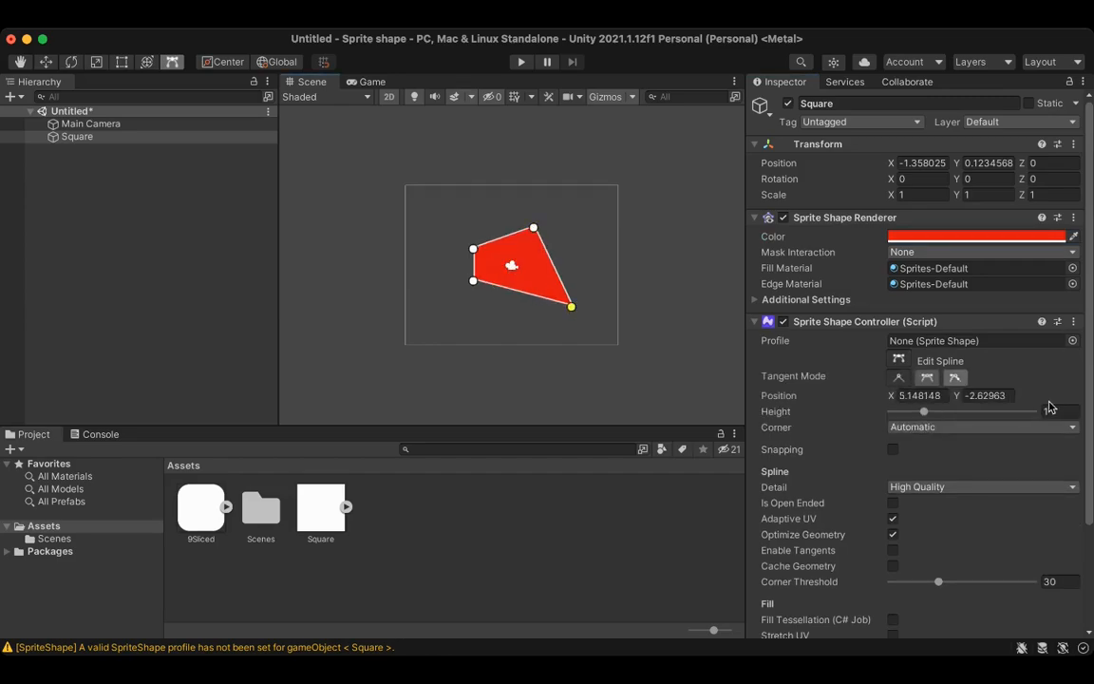
# Try adding a Polygon Collider 2D to the four-sided shape and editing its collider outline.
pyautogui.scroll(-3, 980, 365)
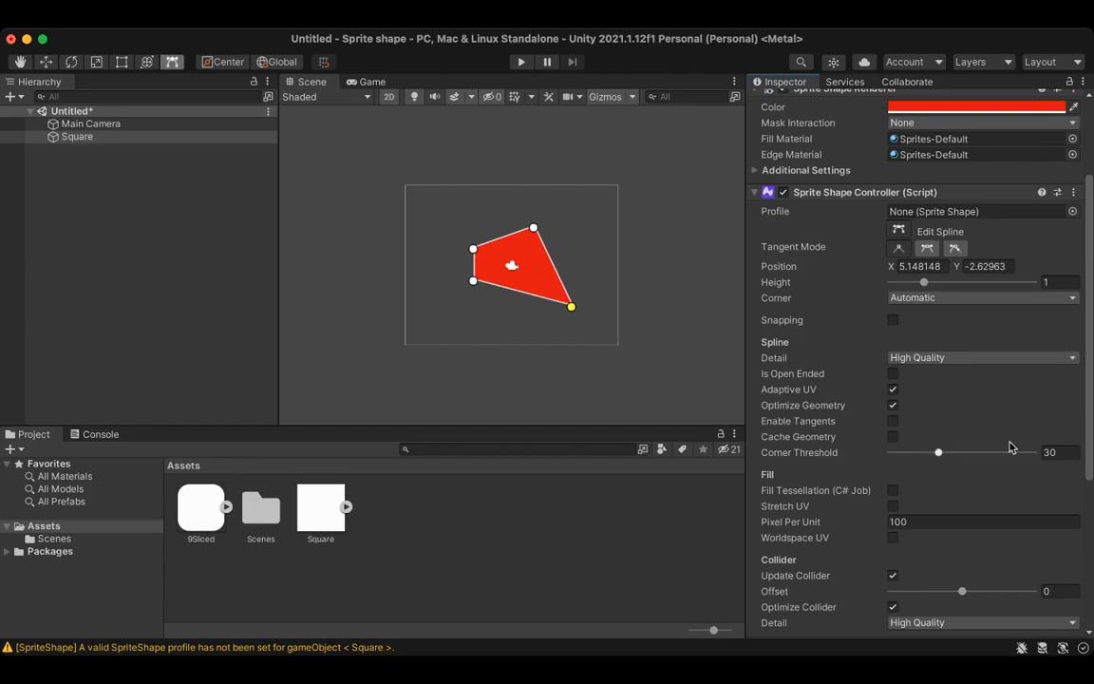
pyautogui.scroll(-5, 1090, 450)
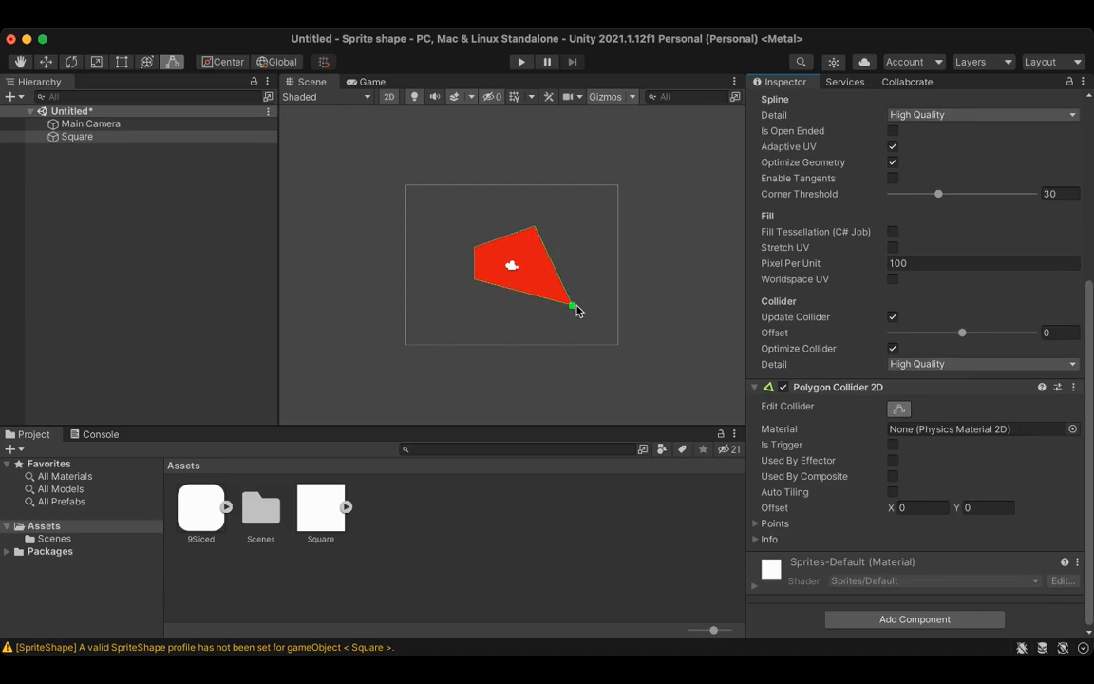
pyautogui.click(905, 408)
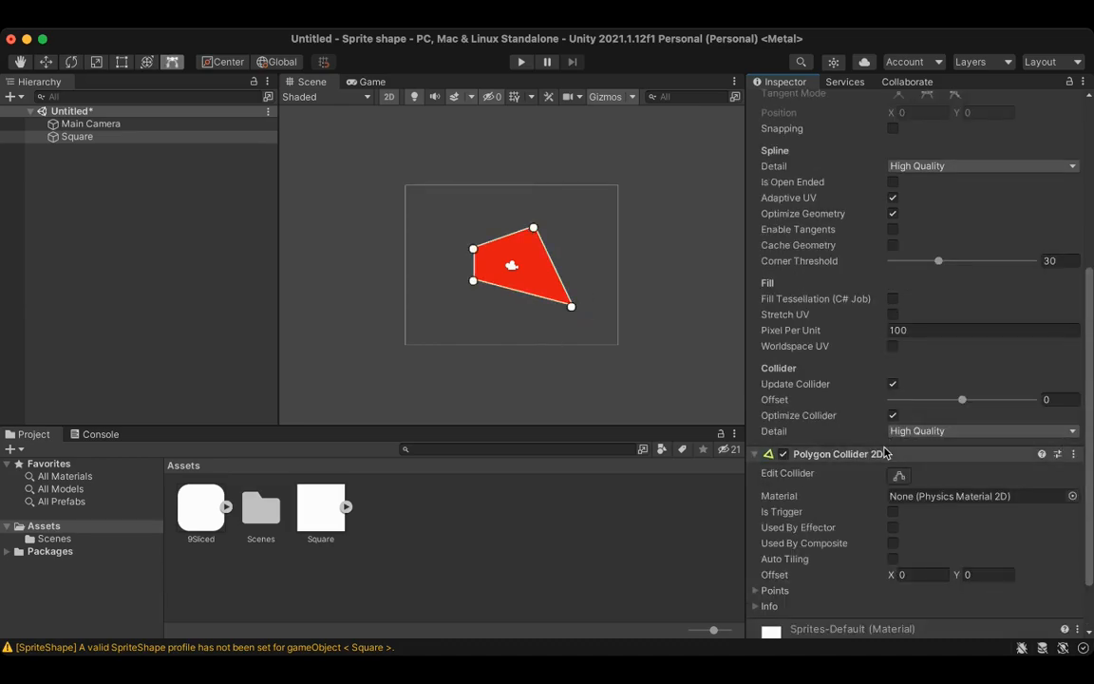
pyautogui.scroll(5, 1026, 494)
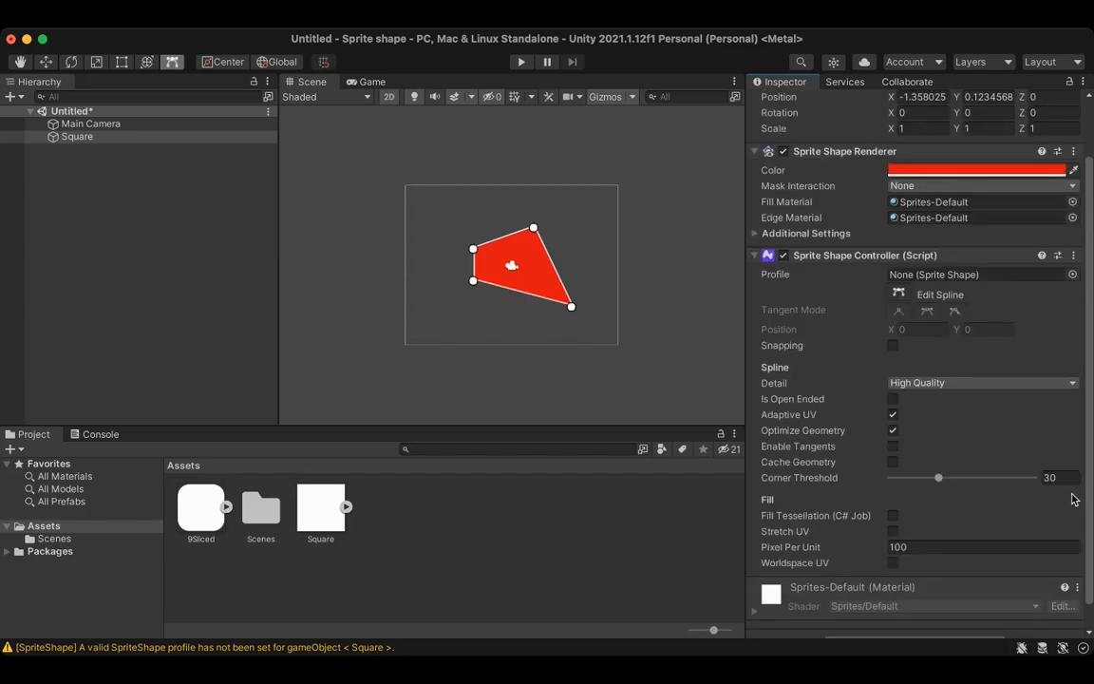
pyautogui.click(900, 295)
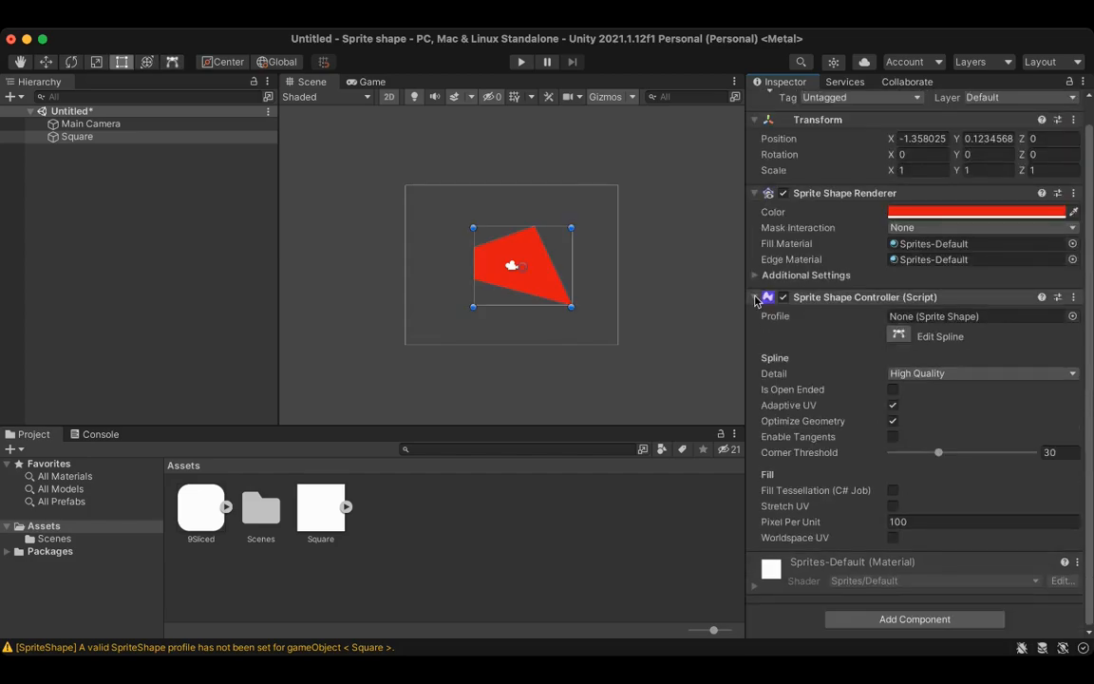
# Insert a spline point on the lower edge at about (2.42, -3.65) and give it the Continuous tangent mode.
pyautogui.click(907, 337)
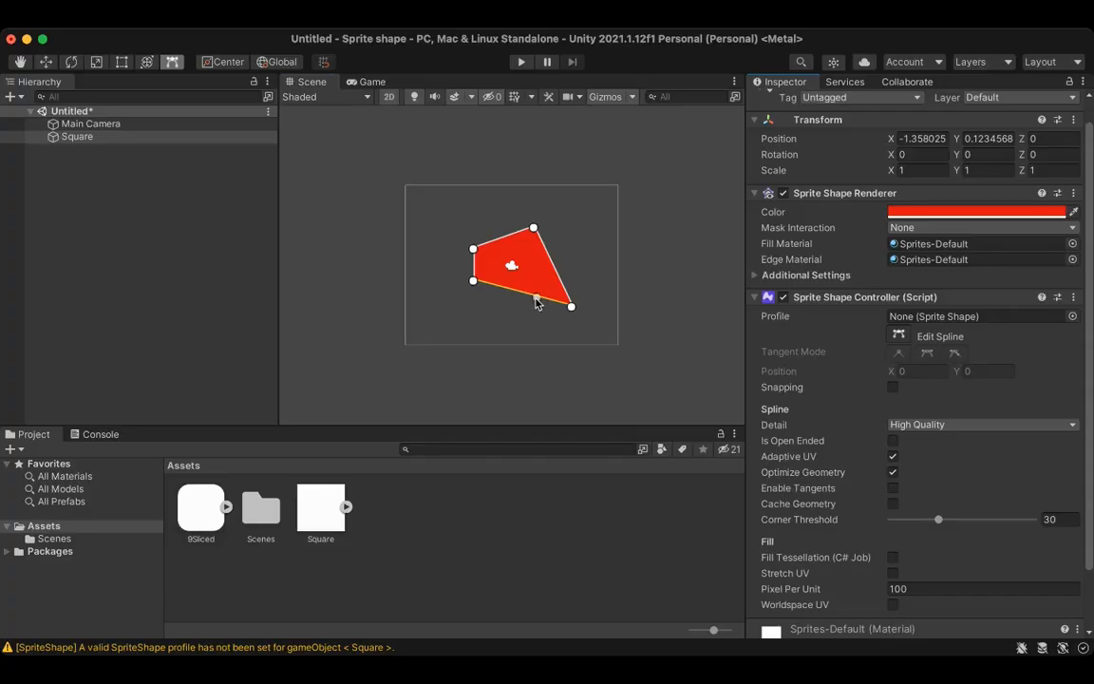
pyautogui.click(533, 309)
pyautogui.moveTo(533, 308); pyautogui.dragTo(528, 323)
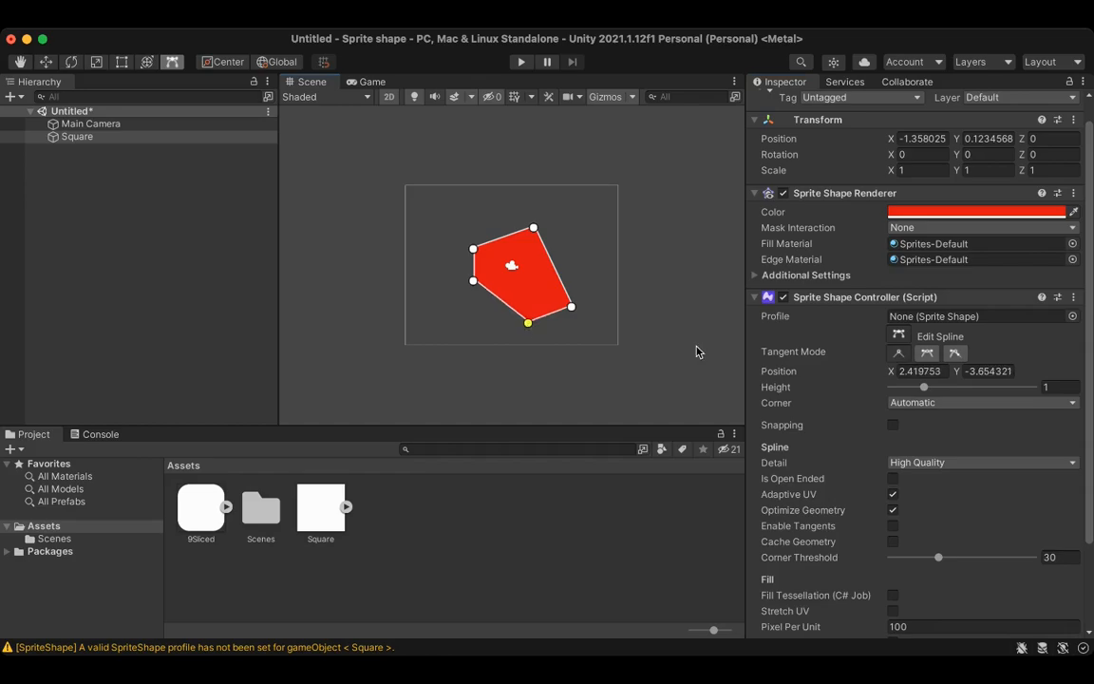
pyautogui.click(935, 362)
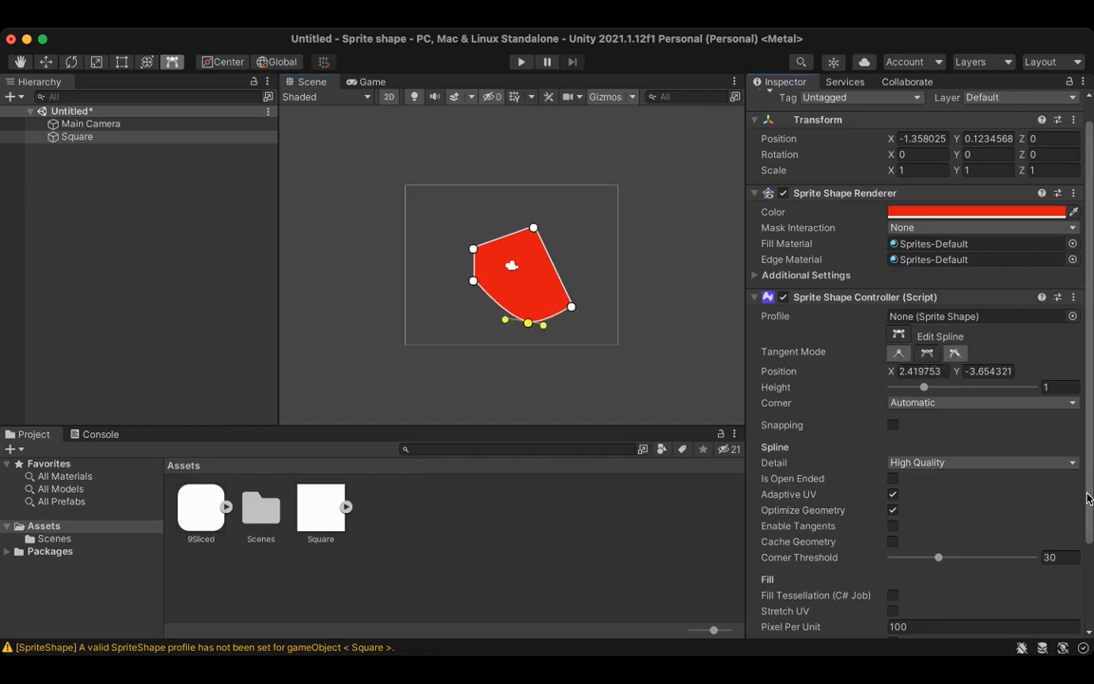
# Try a Polygon Collider 2D on the curved shape and open its collider for editing.
pyautogui.scroll(-3, 1089, 499)
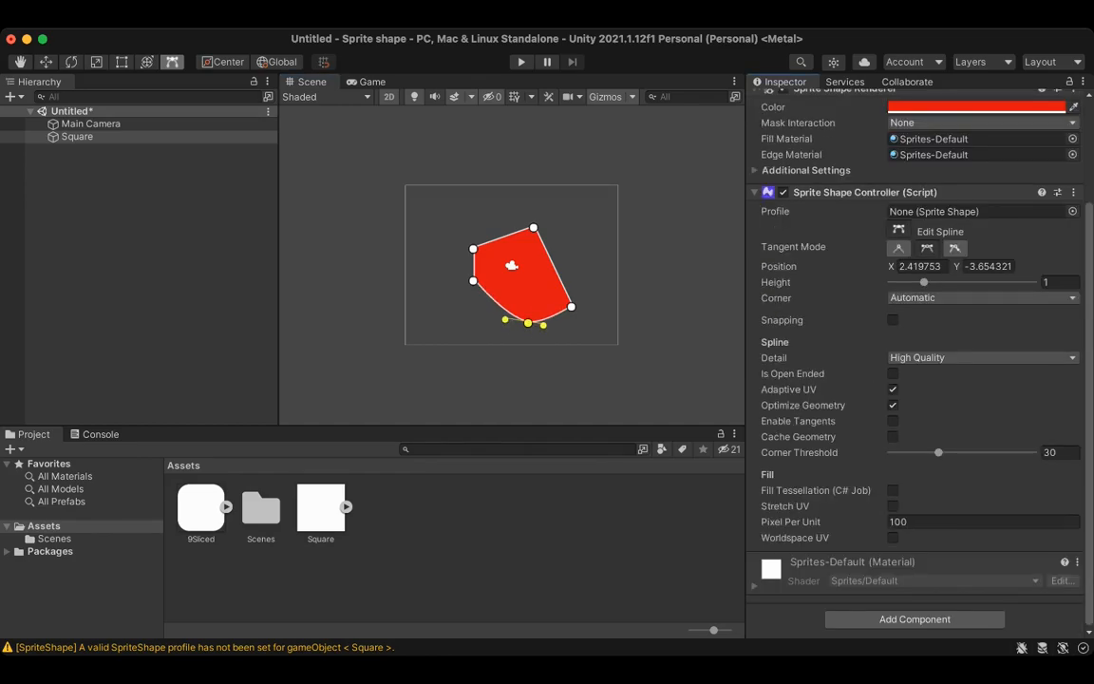
pyautogui.click(893, 457)
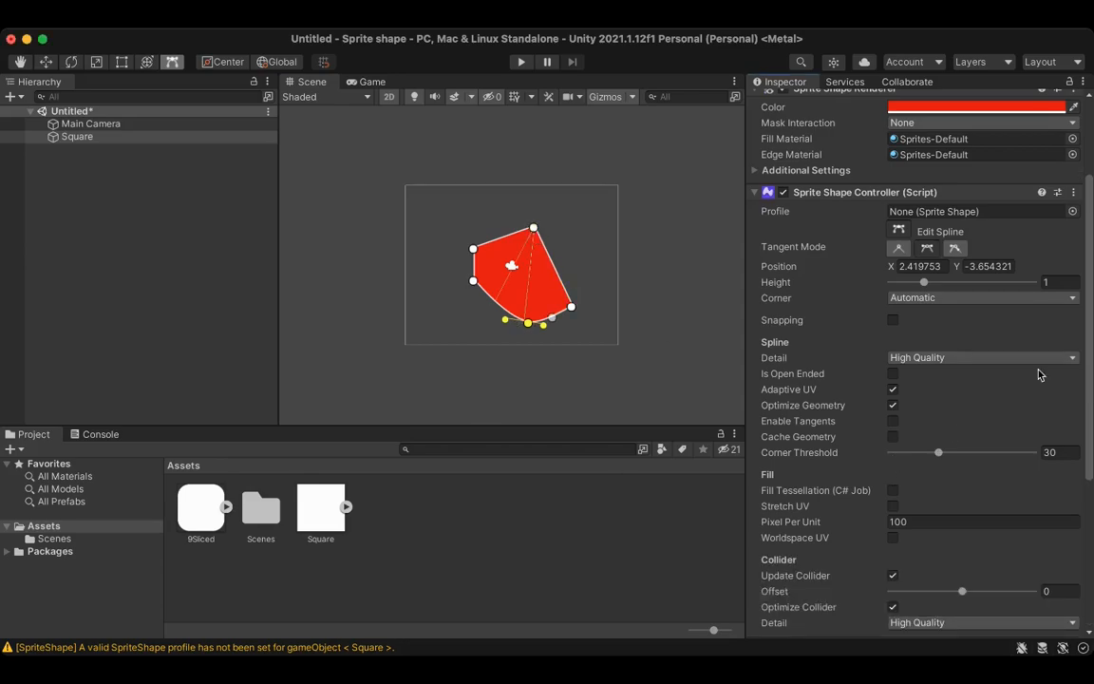
pyautogui.scroll(-10, 903, 456)
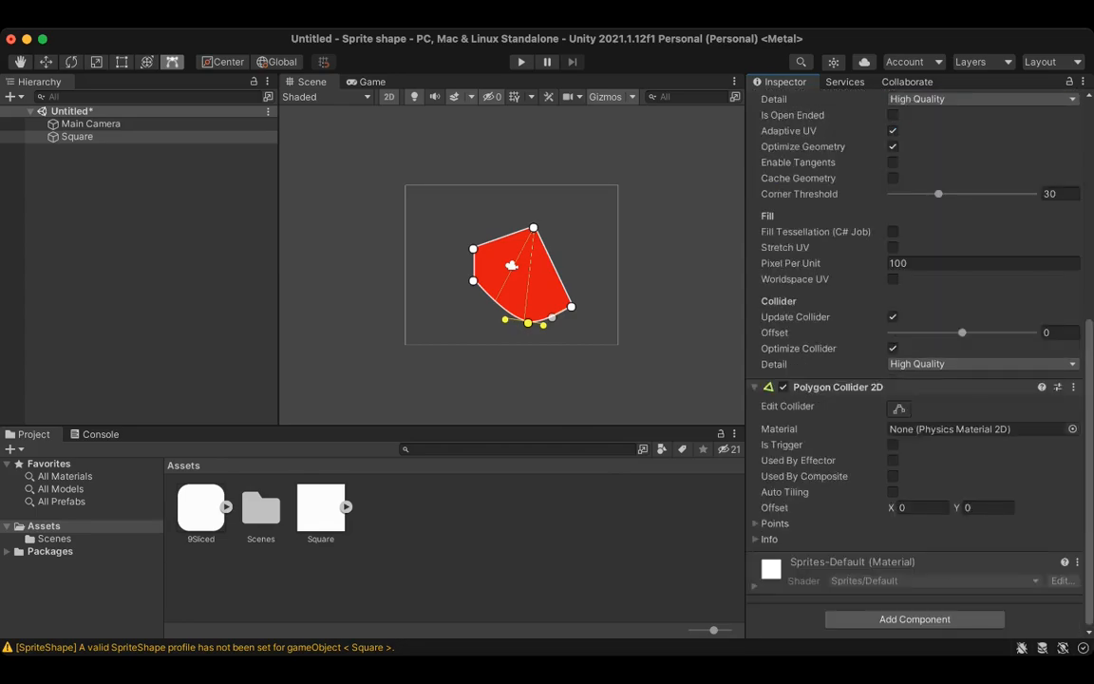
pyautogui.click(899, 409)
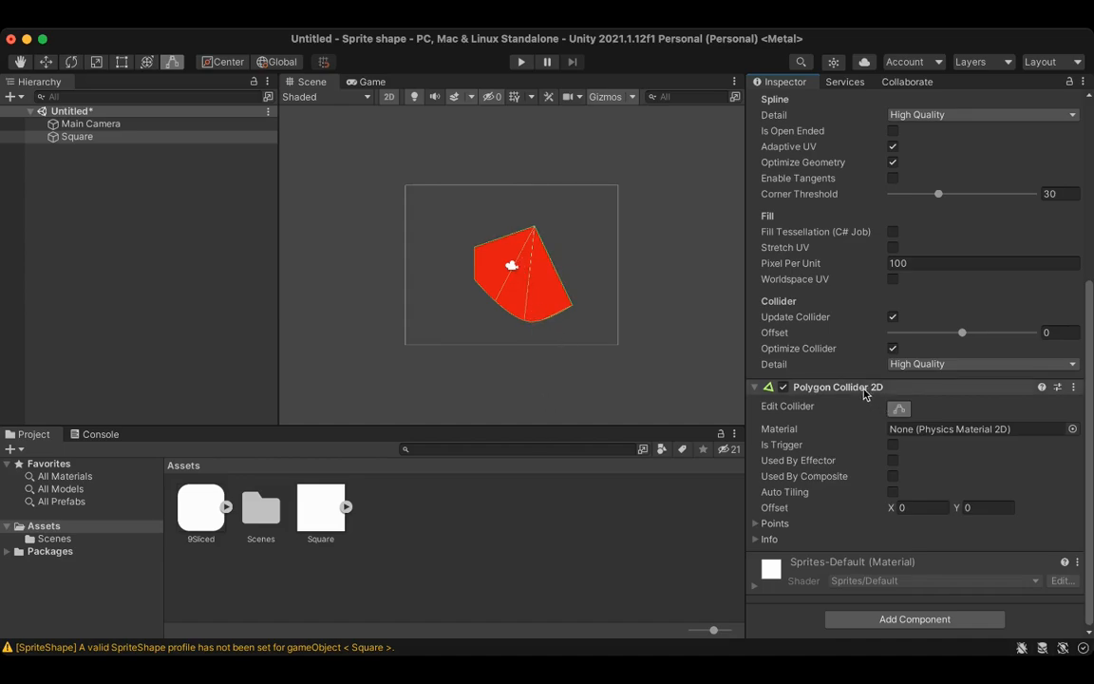
pyautogui.press('super+z')
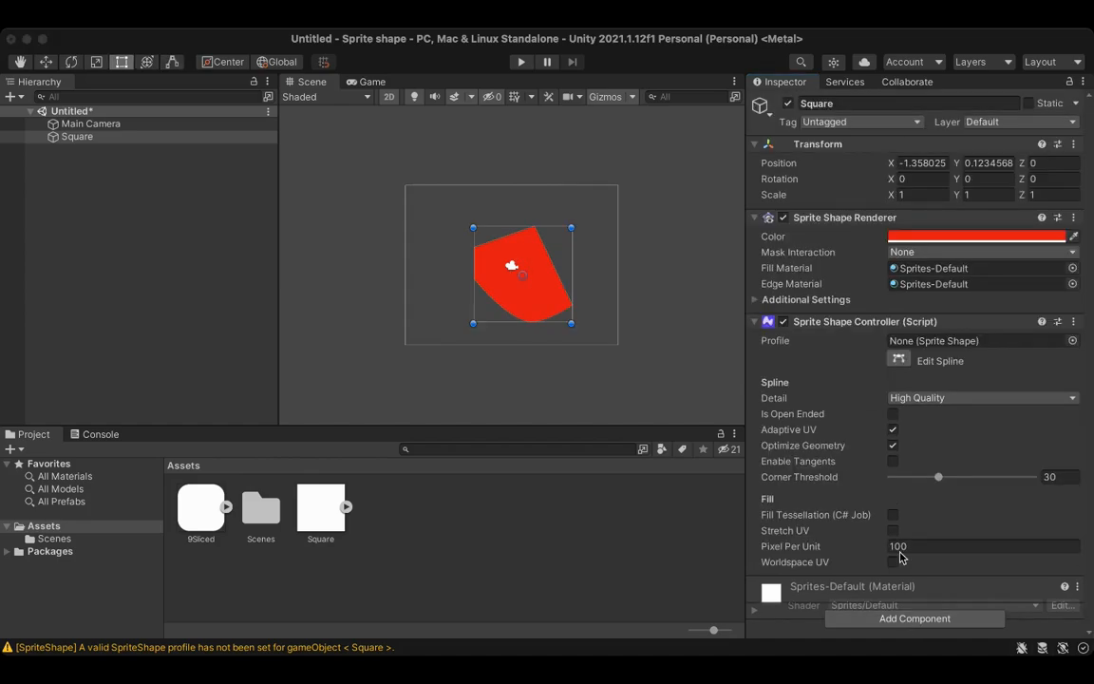
# Try an Edge Collider 2D on the Square, toggling Update Collider off and on, and inspect its fit to the outline.
pyautogui.click(878, 463)
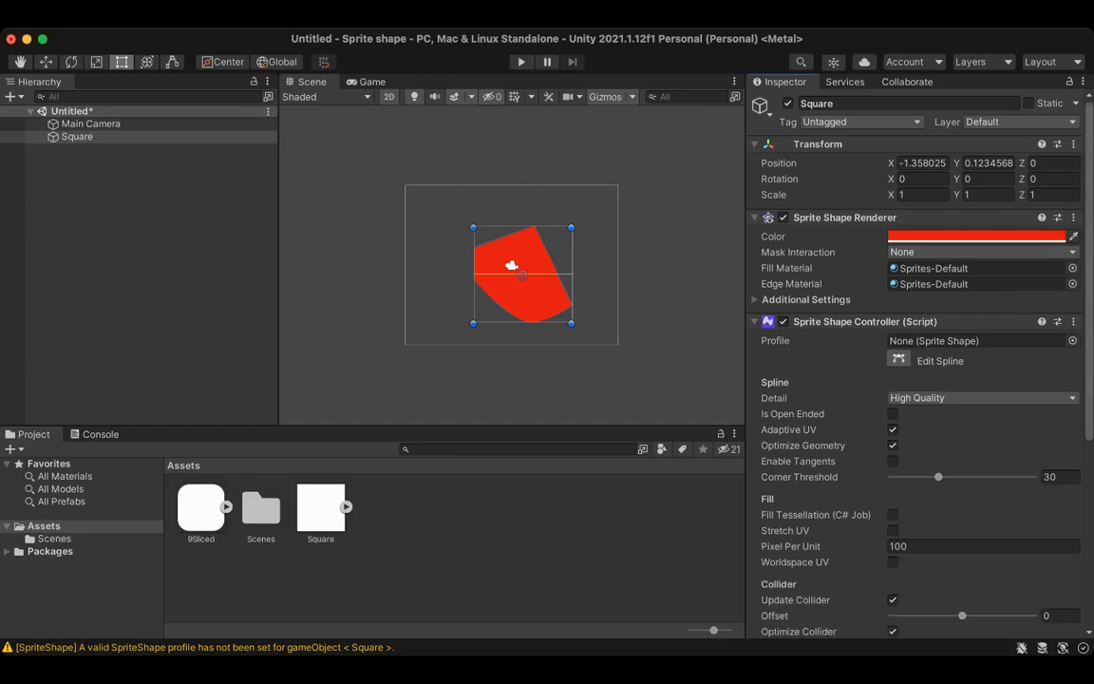
pyautogui.scroll(-5, 1070, 539)
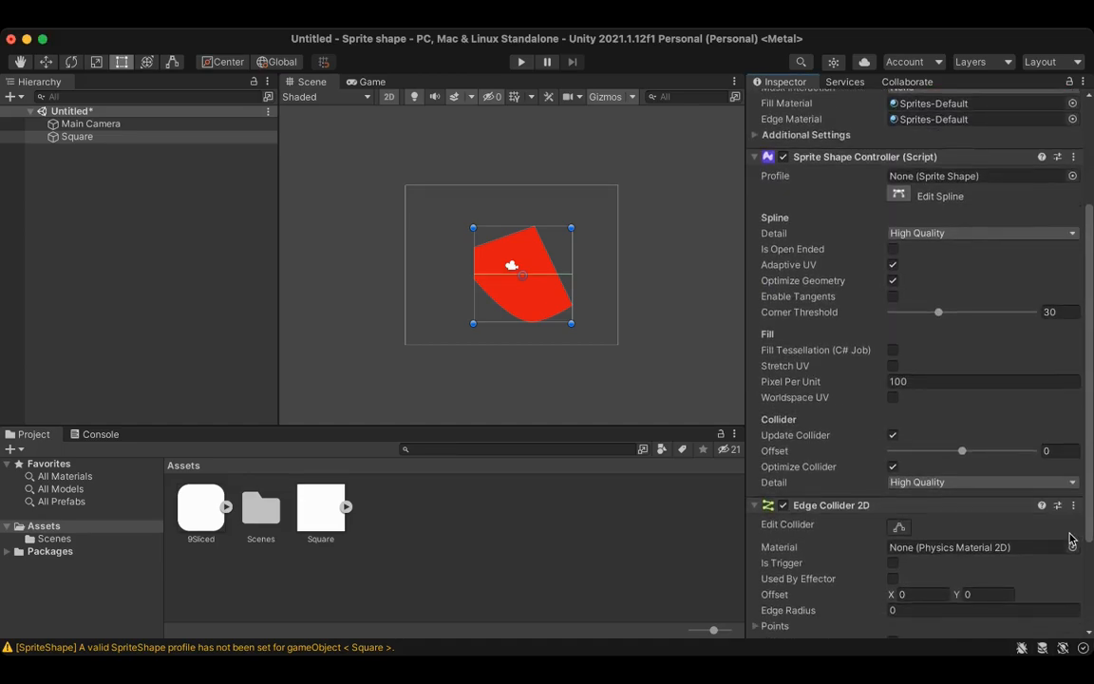
pyautogui.scroll(1, 1071, 539)
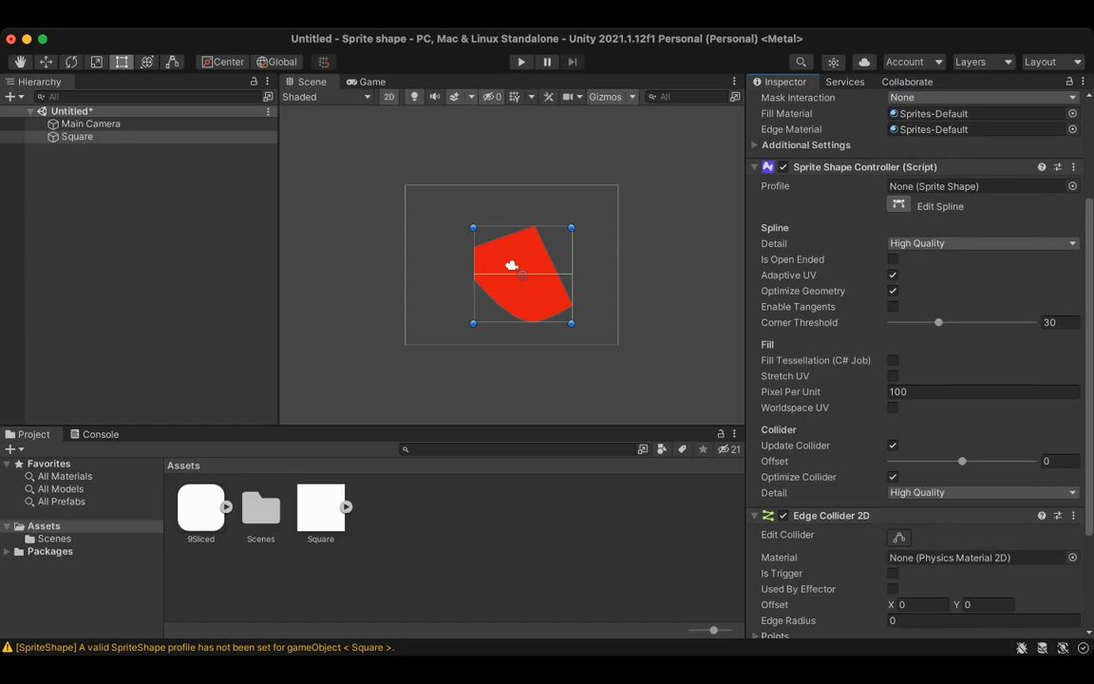
pyautogui.click(893, 446)
pyautogui.click(893, 447)
pyautogui.scroll(5, 680, 340)
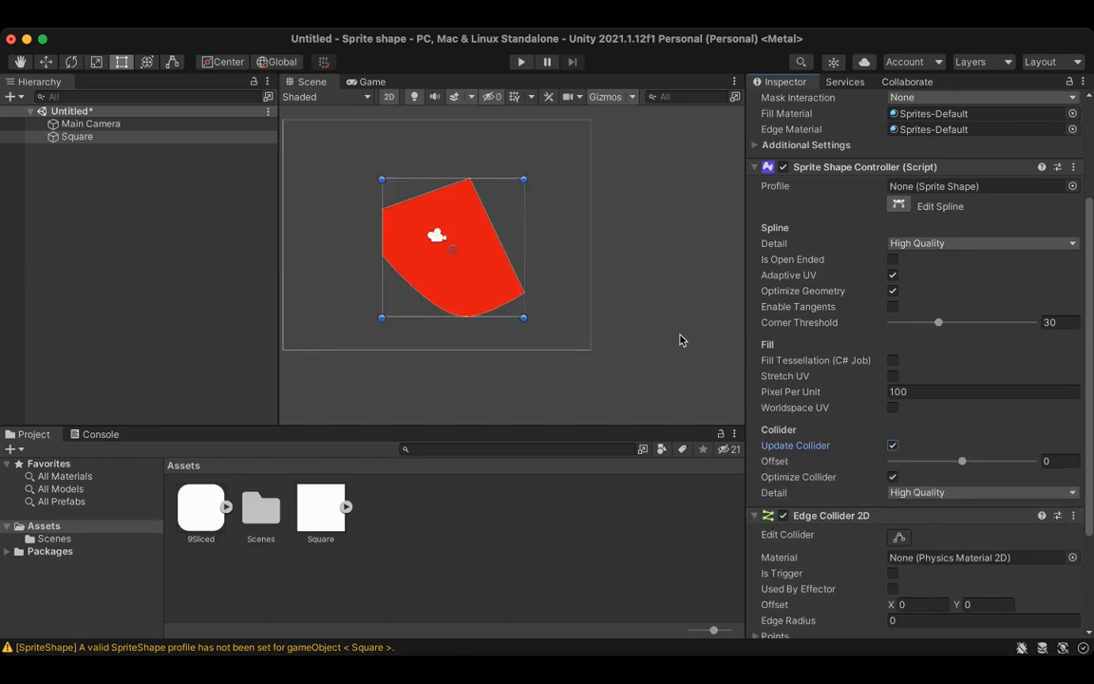
pyautogui.scroll(-5, 680, 341)
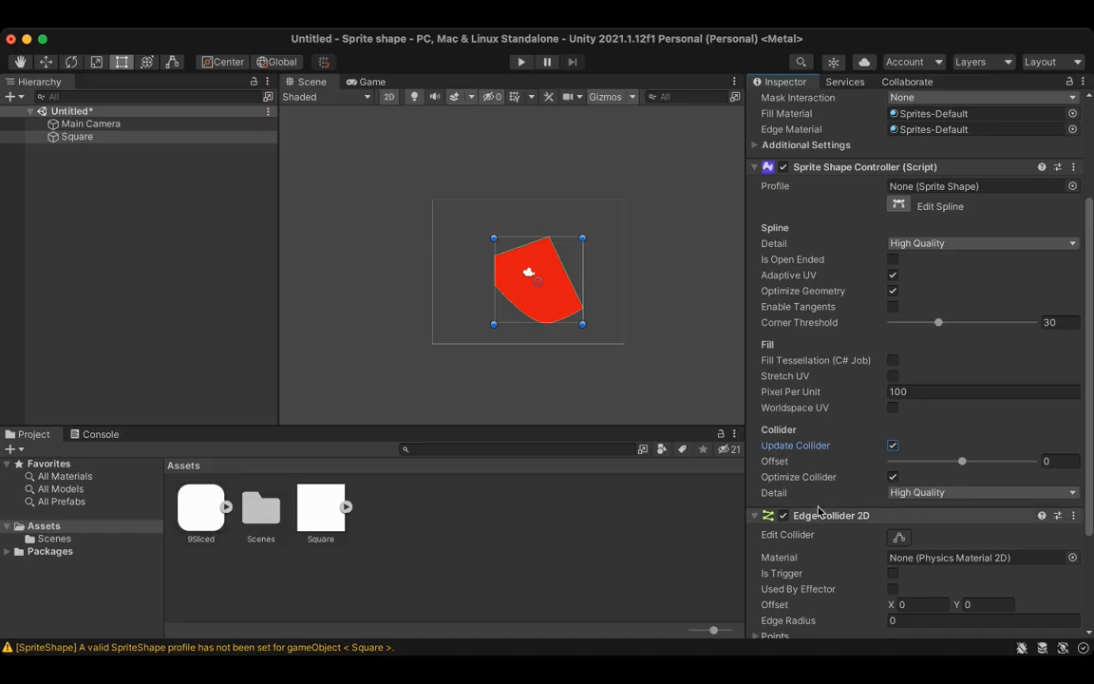
pyautogui.scroll(2, 819, 512)
pyautogui.scroll(-5, 819, 509)
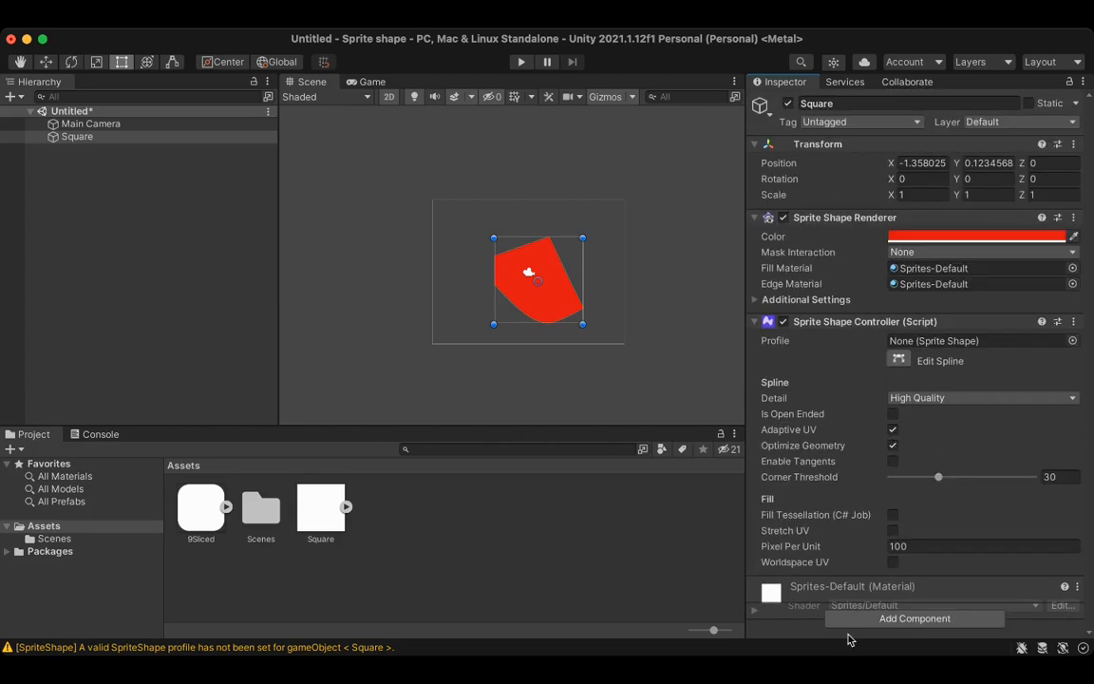
# Insert a spline point pulled outward from the right edge and another pulled inward from the upper edge to about (3.02, 0.10).
pyautogui.click(900, 362)
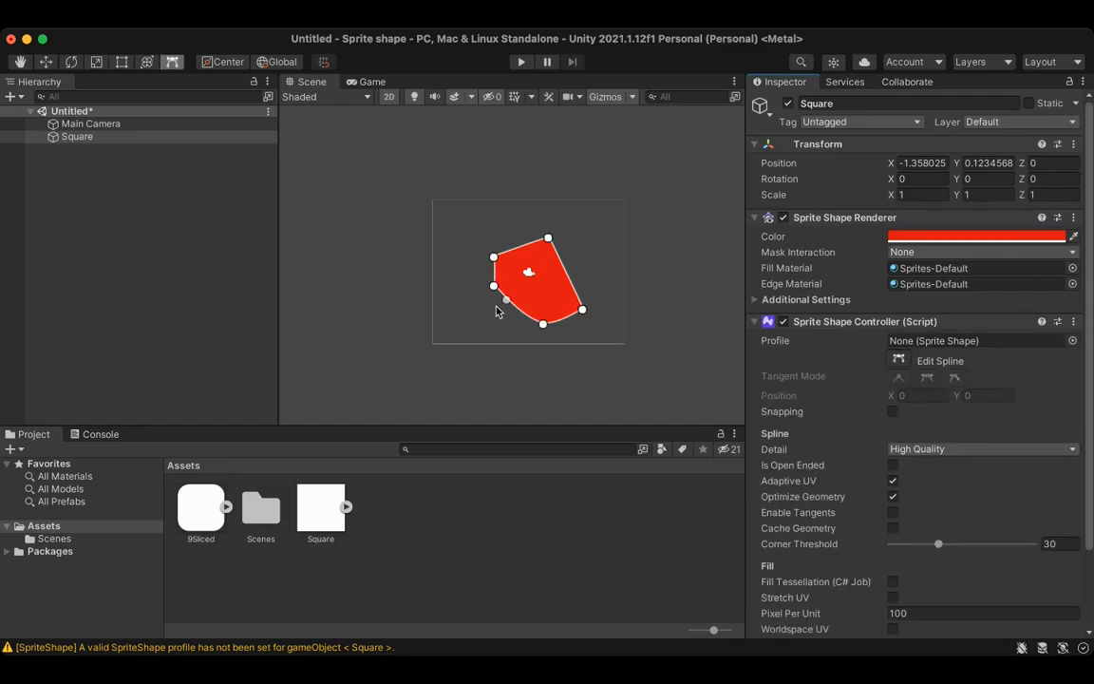
pyautogui.moveTo(561, 264); pyautogui.dragTo(601, 246)
pyautogui.moveTo(519, 252); pyautogui.dragTo(552, 273)
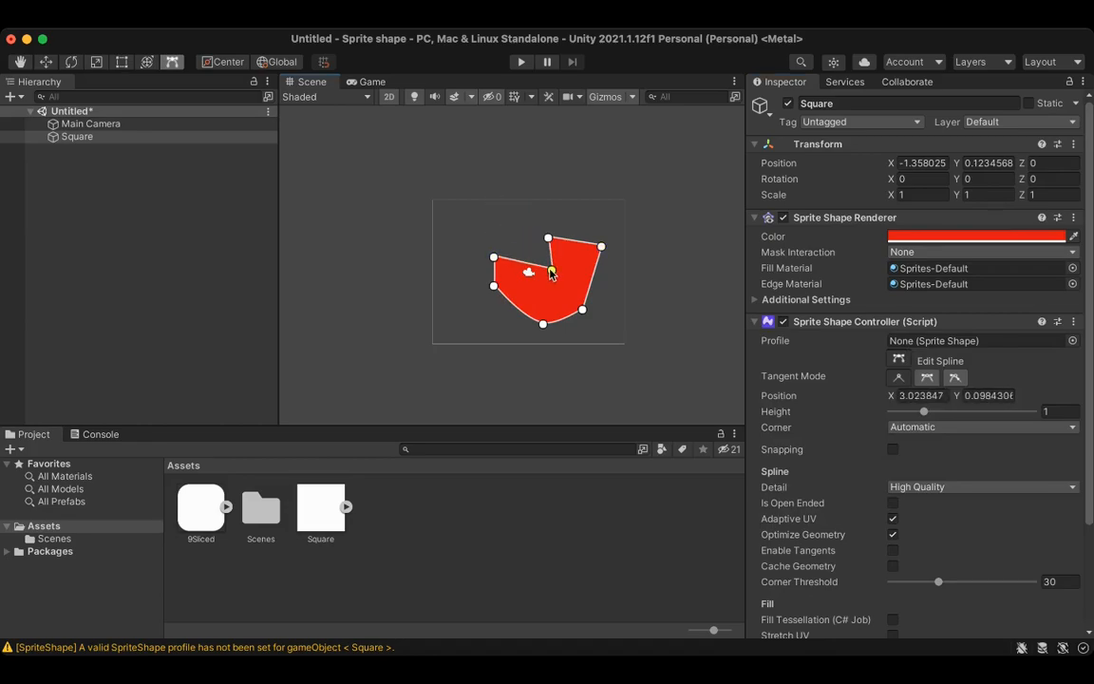
# Show the Console and insert three more spline points at about (-1.96, -3.63), (-4.32, 3.61) and (-4.26, 3.50).
pyautogui.click(100, 434)
pyautogui.moveTo(505, 304); pyautogui.dragTo(478, 322)
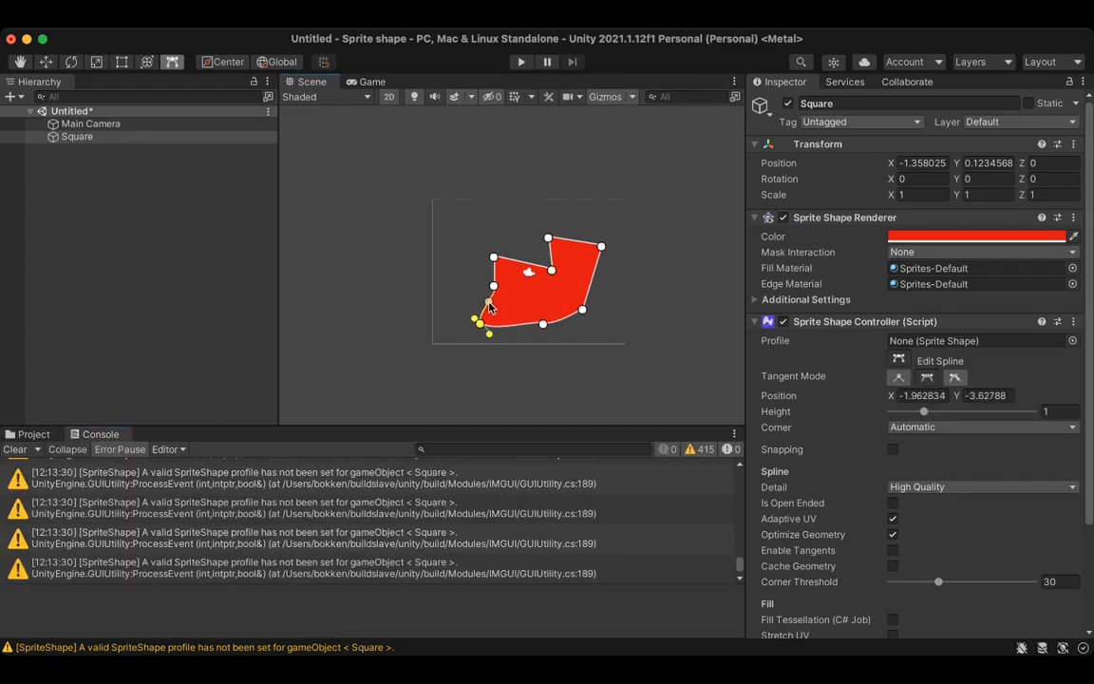
pyautogui.moveTo(493, 271); pyautogui.dragTo(448, 222)
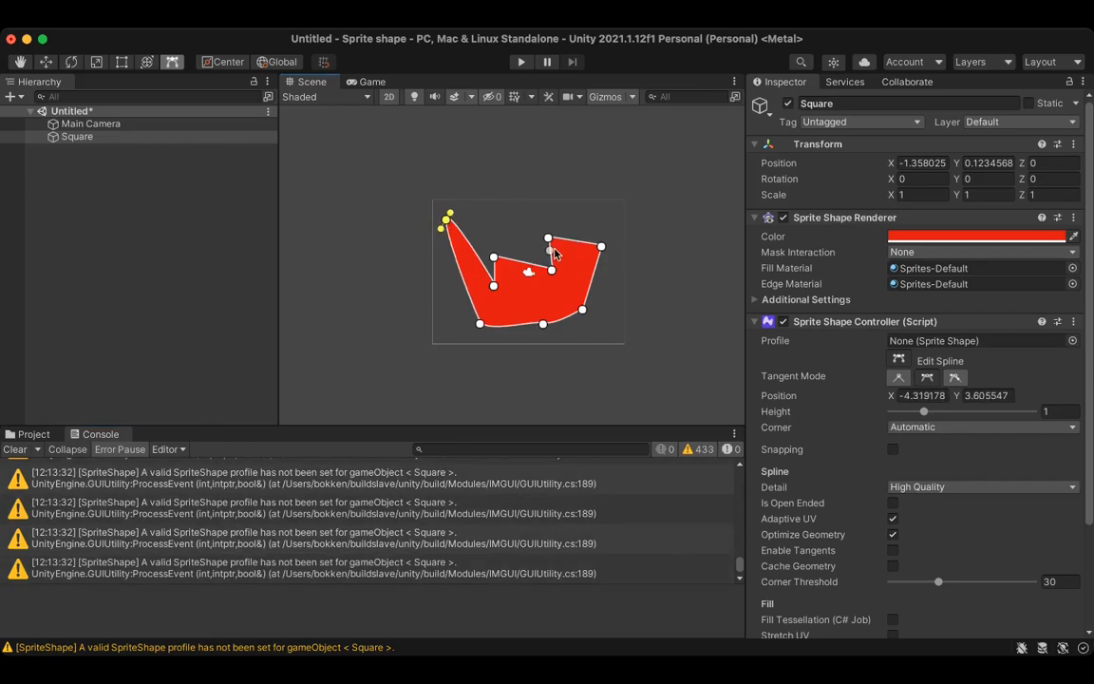
pyautogui.moveTo(550, 256); pyautogui.dragTo(448, 225)
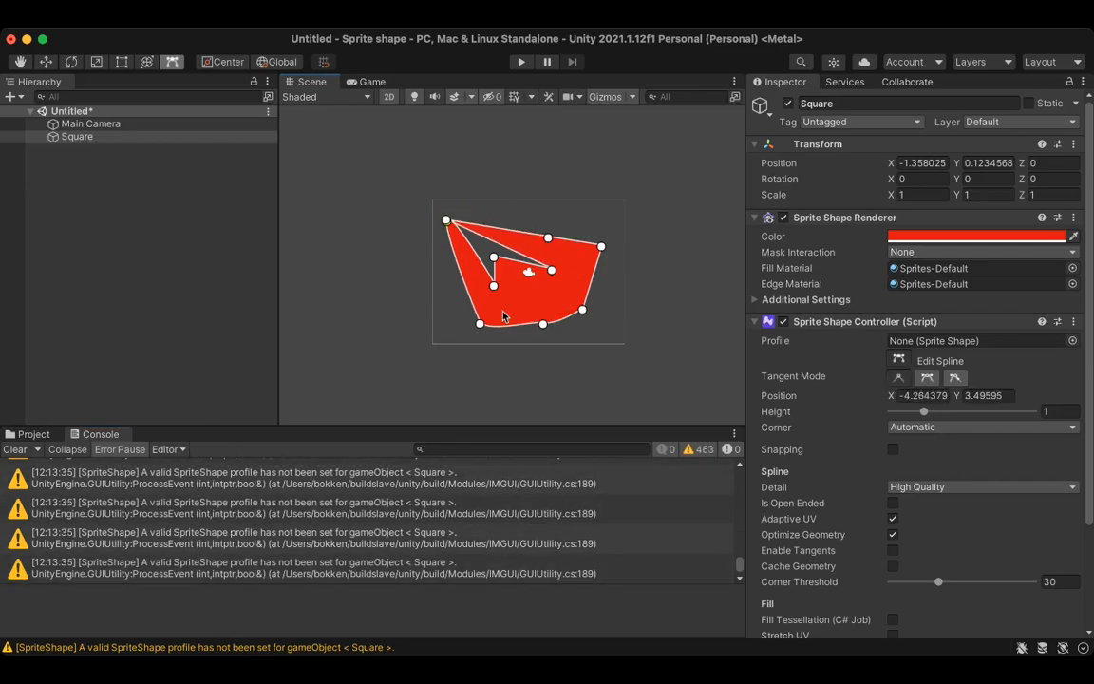
# Select the Main Camera, run the scene in Play mode and clear the Console messages.
pyautogui.click(90, 124)
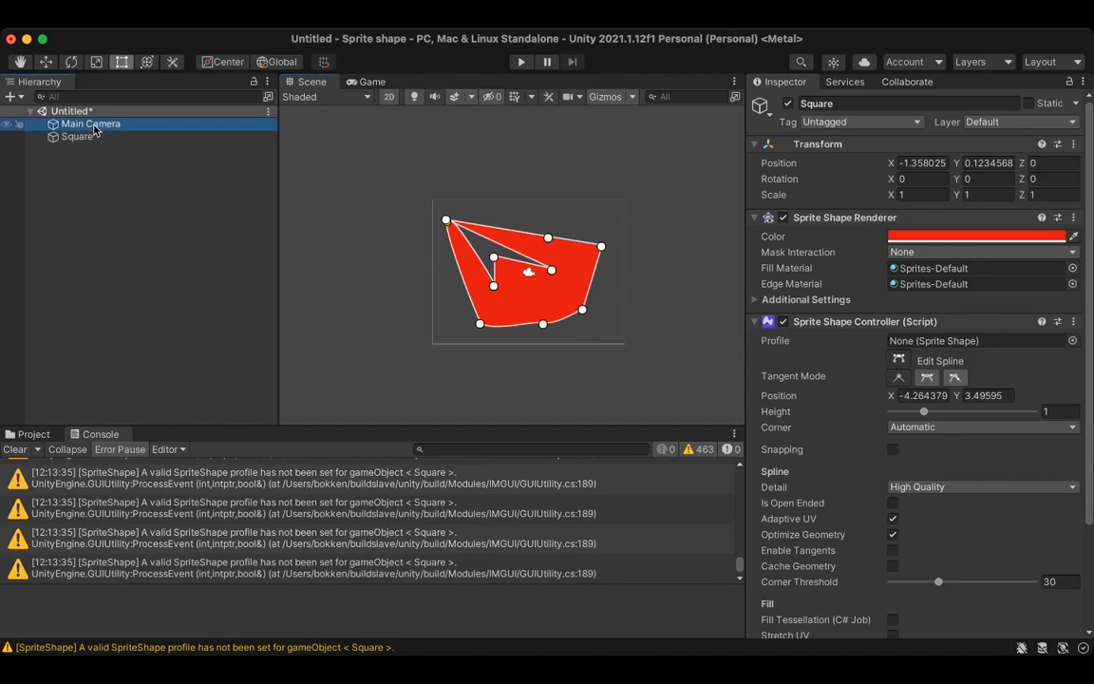
pyautogui.scroll(6, 496, 273)
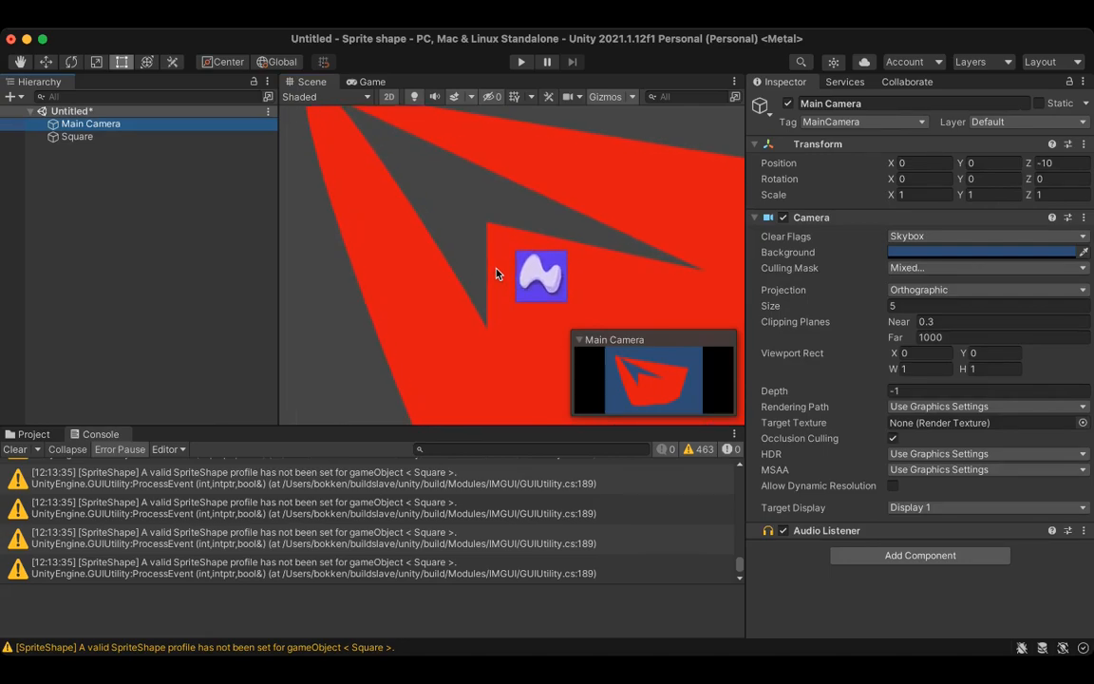
pyautogui.scroll(-5, 496, 273)
pyautogui.scroll(-5, 496, 273)
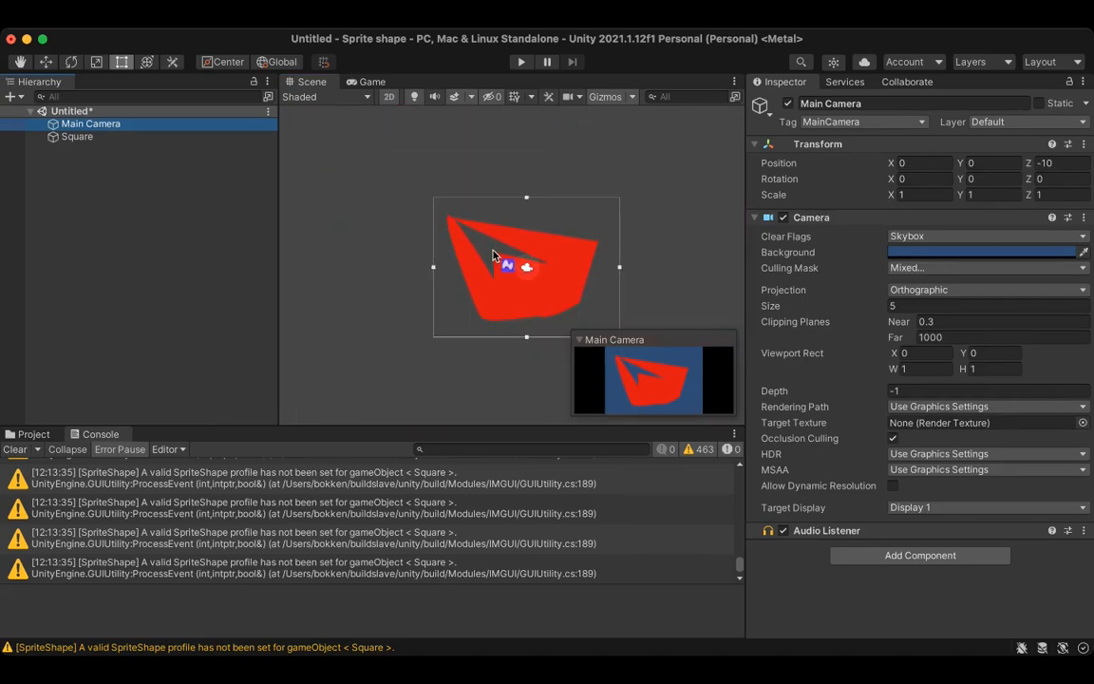
pyautogui.scroll(3, 485, 259)
pyautogui.click(523, 62)
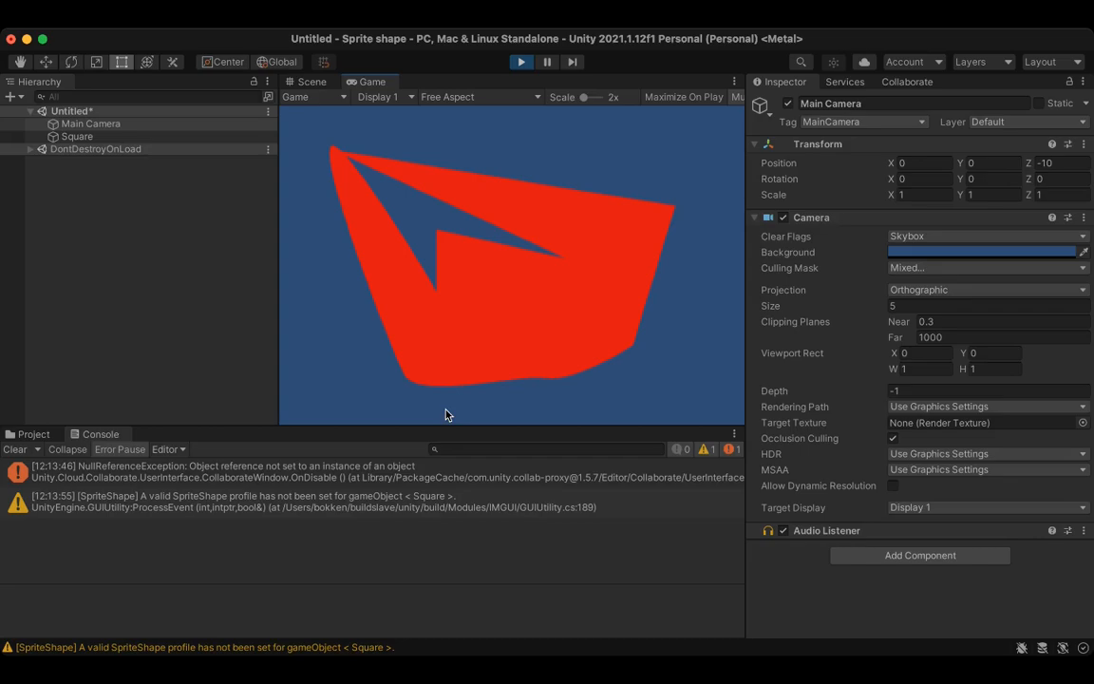
pyautogui.click(14, 449)
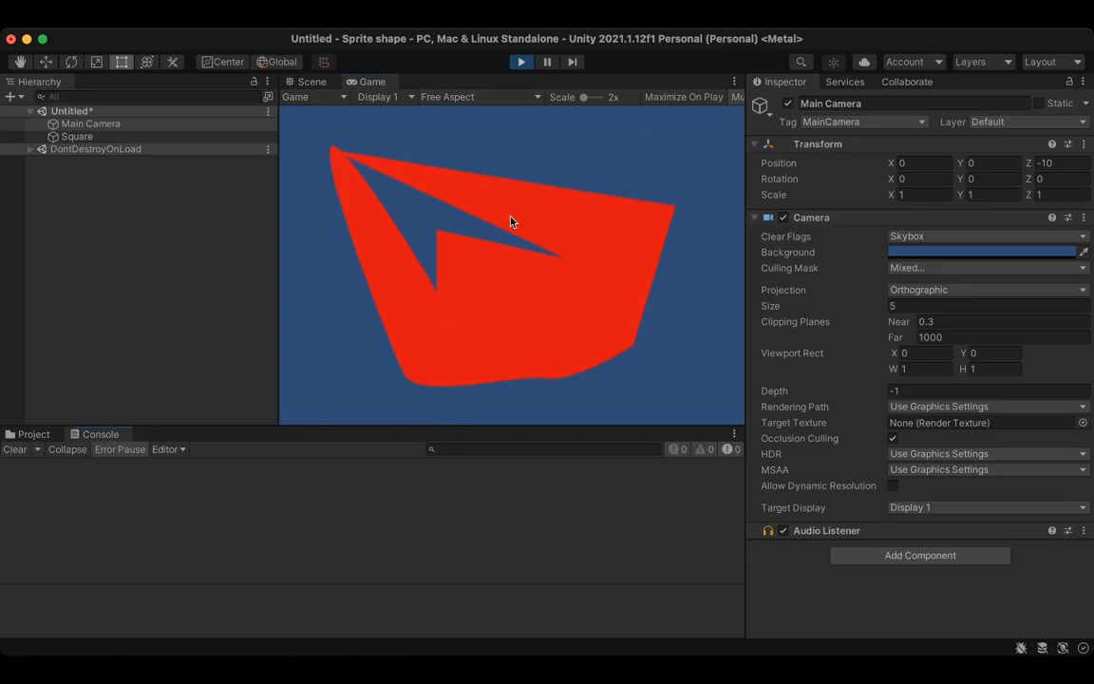
# Exit Play mode and clear the Console messages.
pyautogui.click(523, 62)
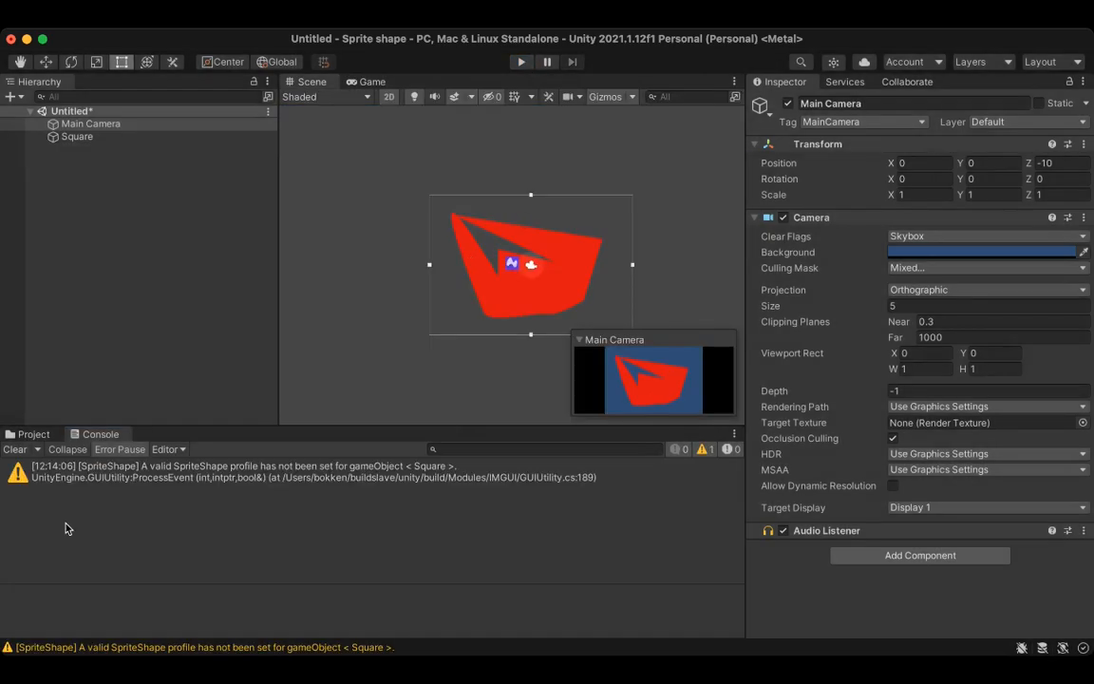
pyautogui.click(19, 453)
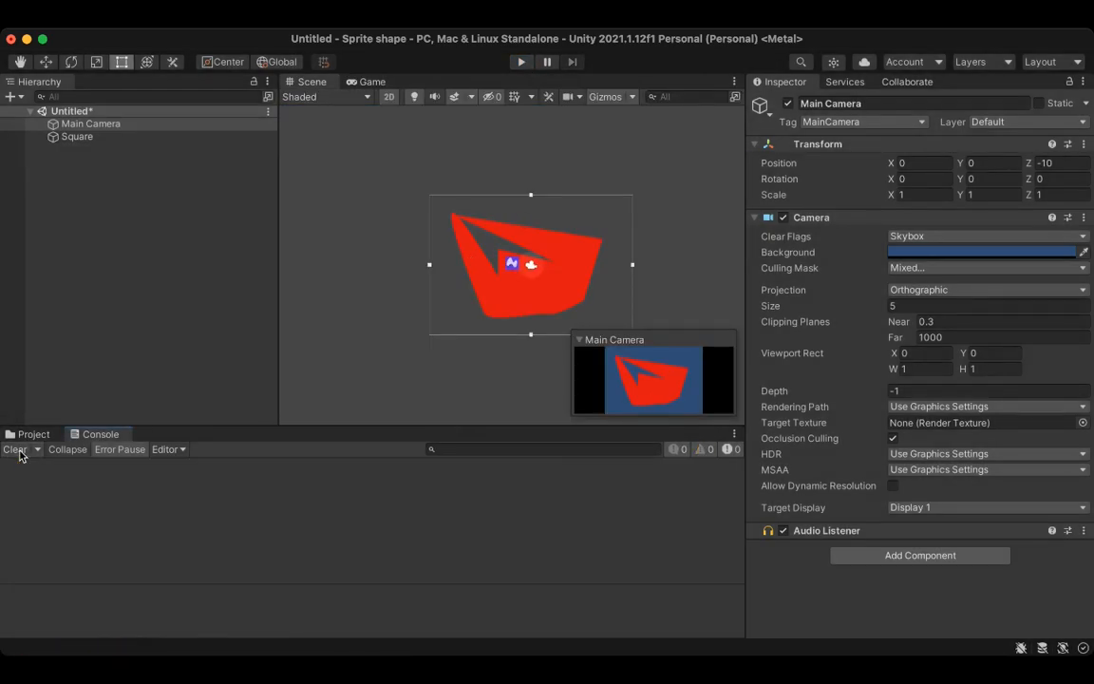
# Enlarge the Square to a scale of about 1.04 by 1.05 and rotate it in 3D to about (44.2, 145.8, 32.2).
pyautogui.click(143, 137)
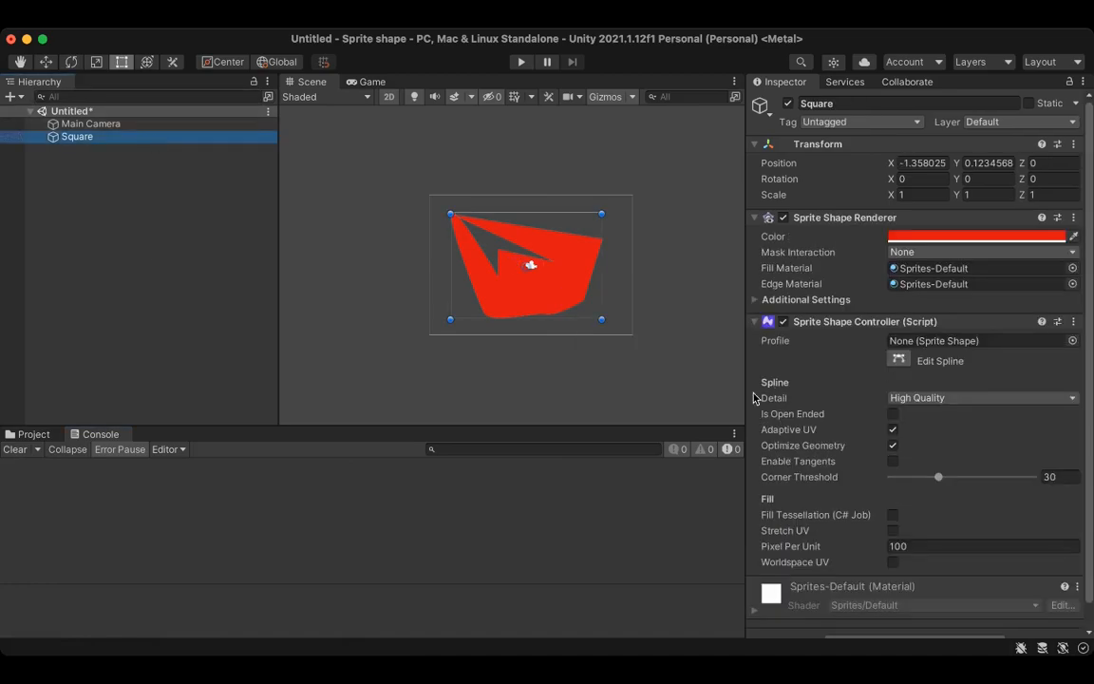
pyautogui.moveTo(598, 222)
pyautogui.mouseDown()
pyautogui.moveTo(567, 244)
pyautogui.moveTo(608, 210)
pyautogui.mouseUp()
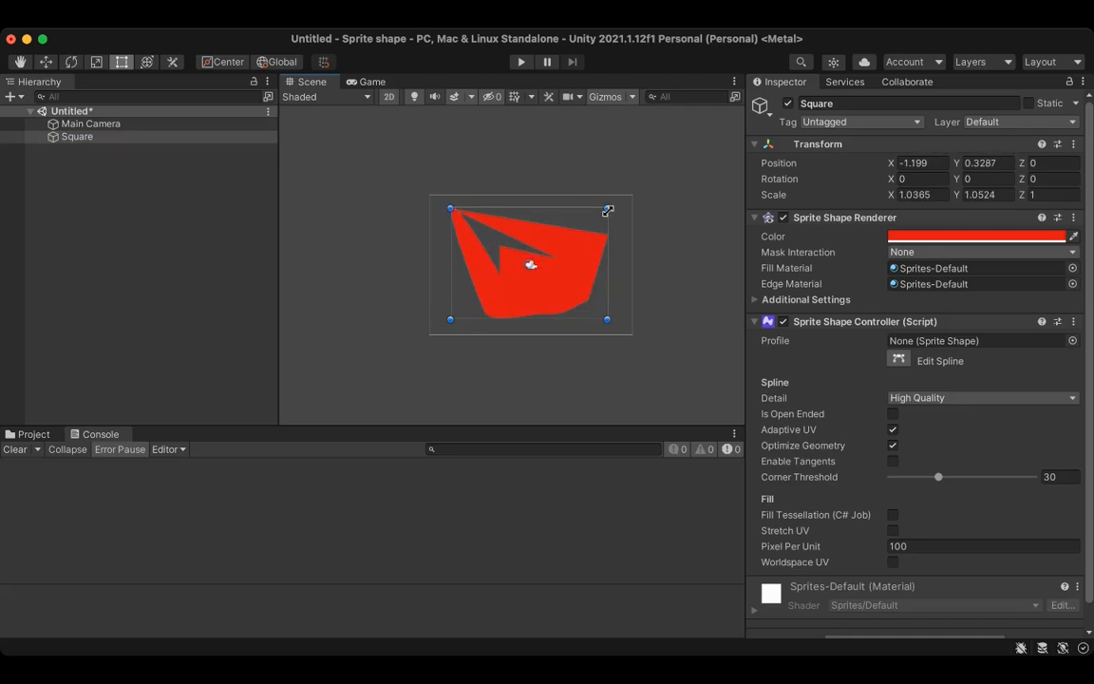
pyautogui.click(72, 63)
pyautogui.moveTo(539, 203); pyautogui.dragTo(481, 420)
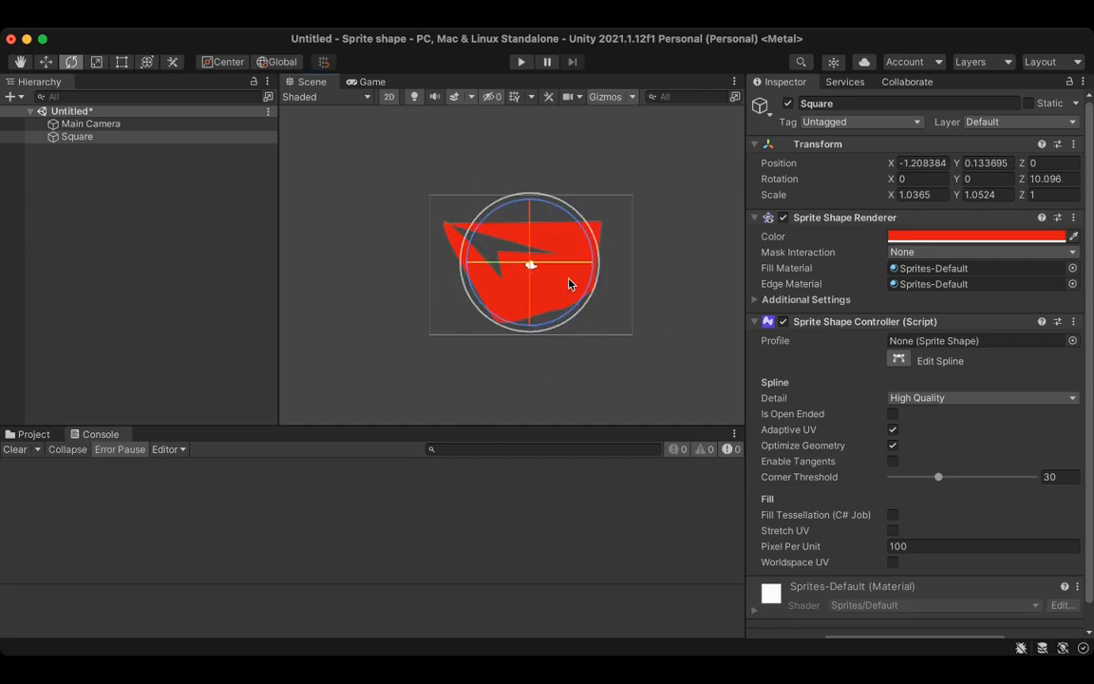
pyautogui.moveTo(564, 267); pyautogui.dragTo(441, 277)
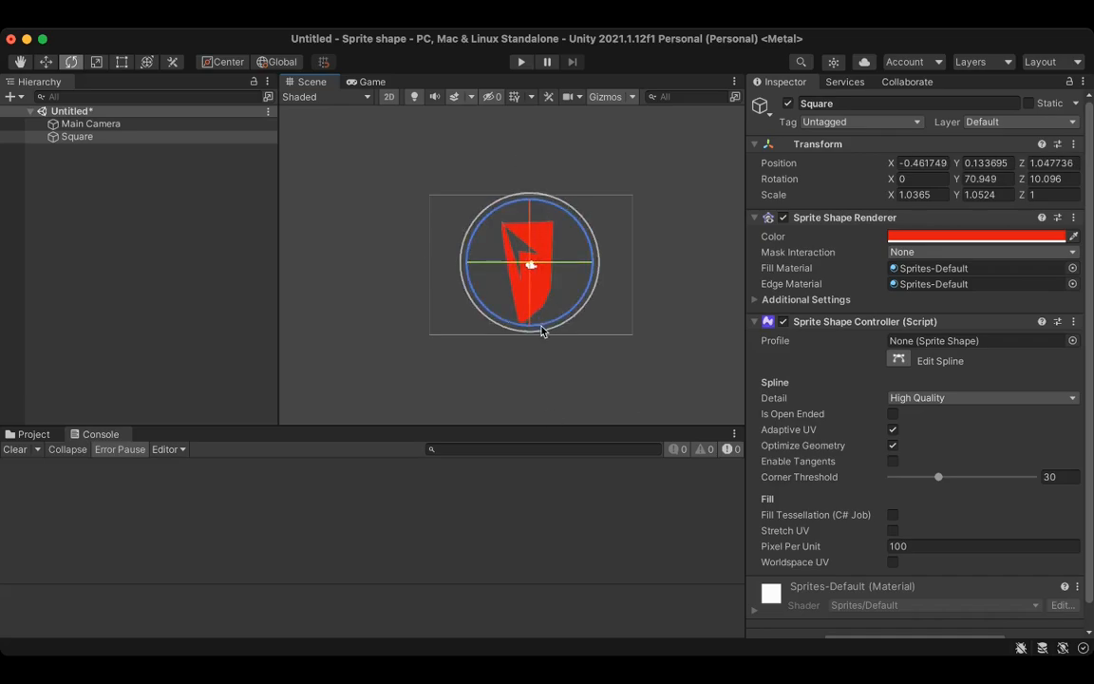
pyautogui.moveTo(543, 325); pyautogui.dragTo(547, 263)
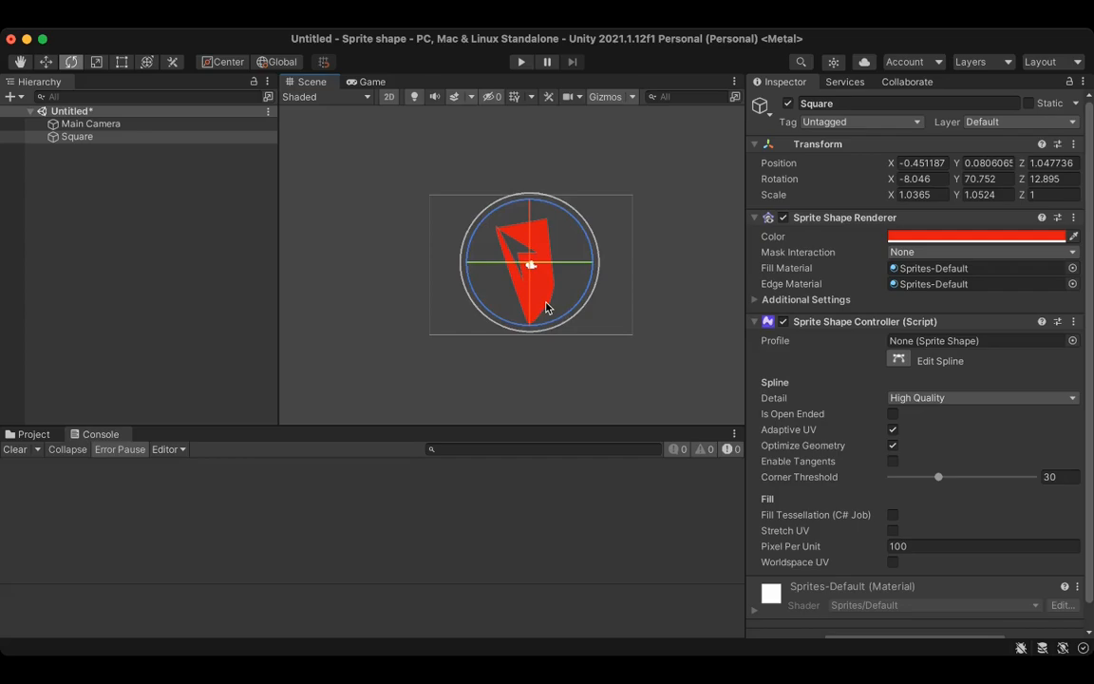
pyautogui.moveTo(567, 325); pyautogui.dragTo(470, 271)
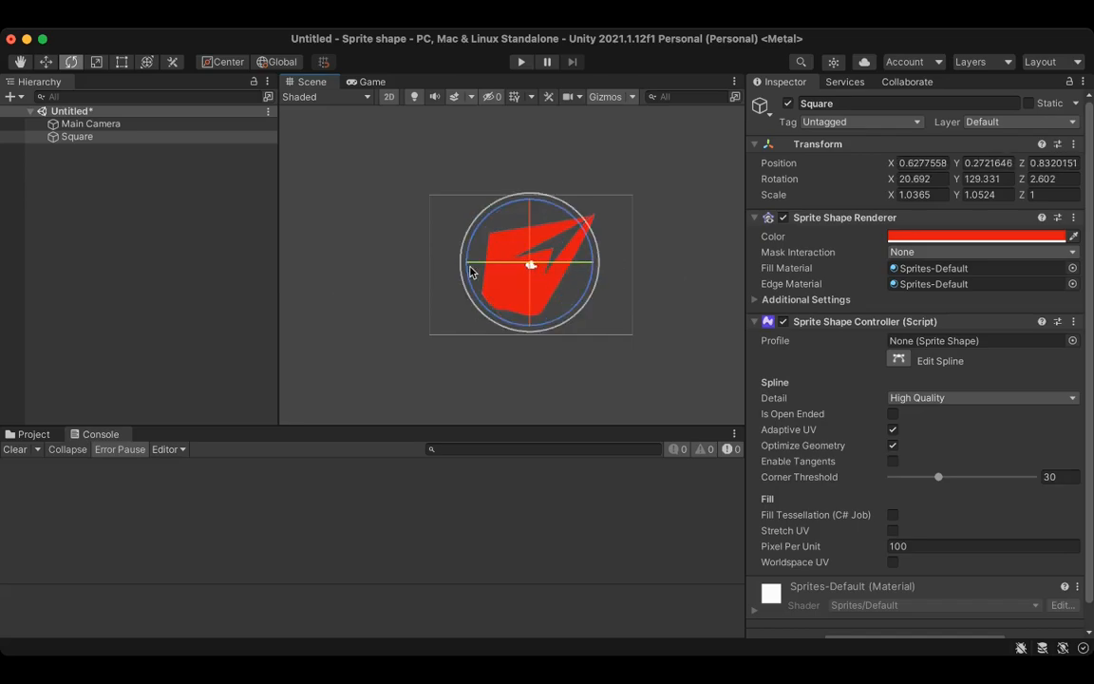
pyautogui.moveTo(586, 221); pyautogui.dragTo(576, 329)
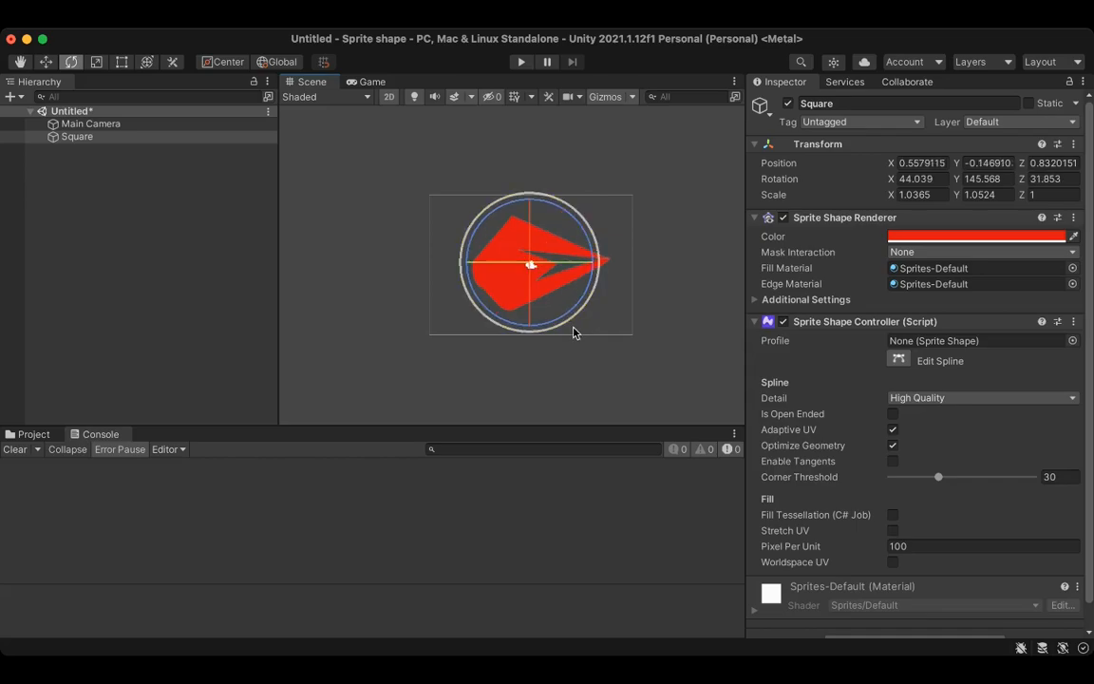
pyautogui.click(93, 125)
pyautogui.click(102, 139)
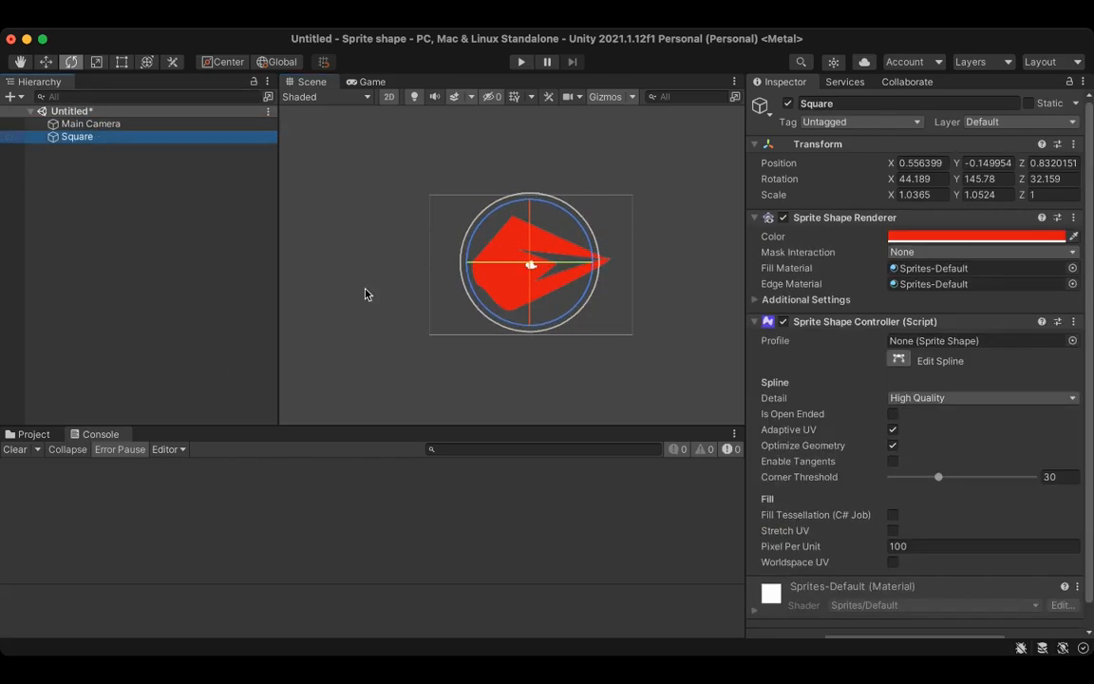
# Scale the Square along its axes to about (-6.88, -1.31, 3.00) and run the scene in Play mode.
pyautogui.click(95, 63)
pyautogui.moveTo(562, 236); pyautogui.dragTo(618, 382)
pyautogui.moveTo(505, 251); pyautogui.dragTo(717, 494)
pyautogui.moveTo(573, 232); pyautogui.dragTo(535, 347)
pyautogui.click(522, 62)
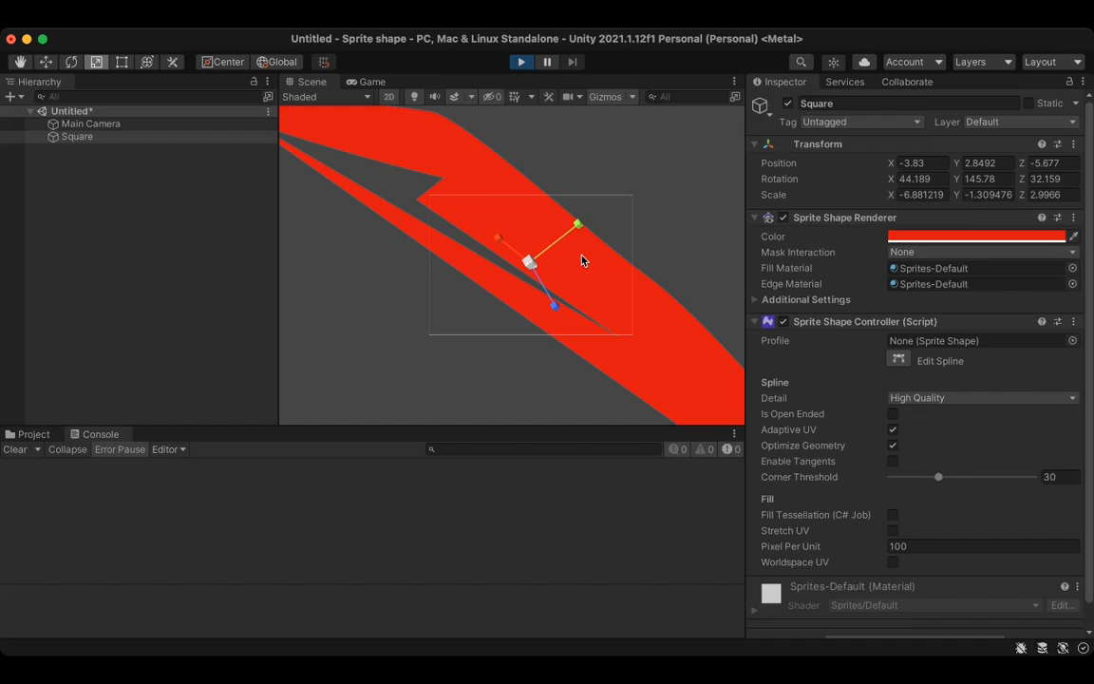
pyautogui.click(520, 61)
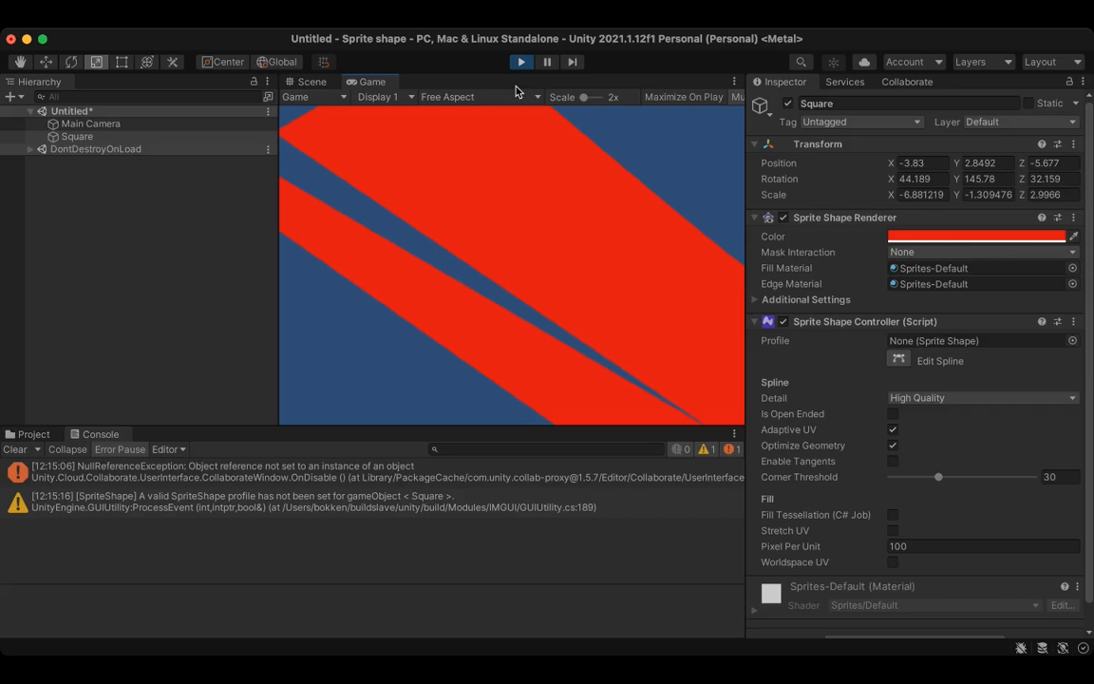